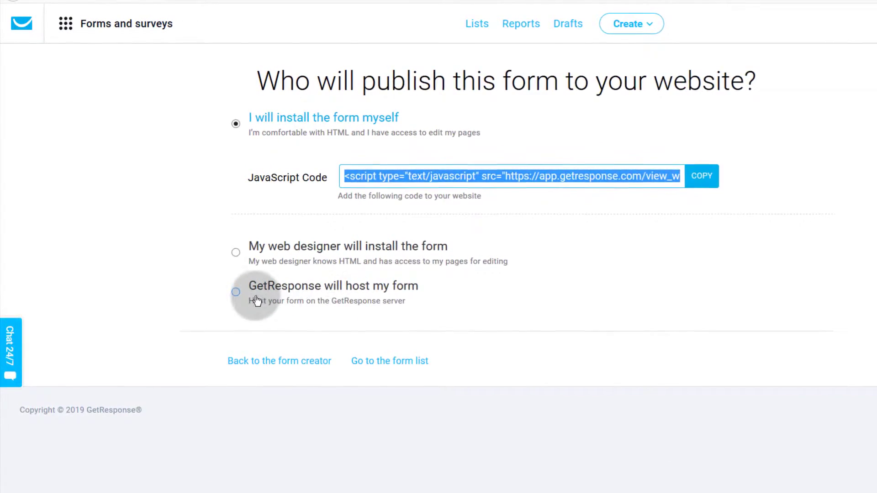
Step: Choose GetResponse hosting and select the form link, then switch to 'I will install the form myself'
click(256, 301)
click(382, 252)
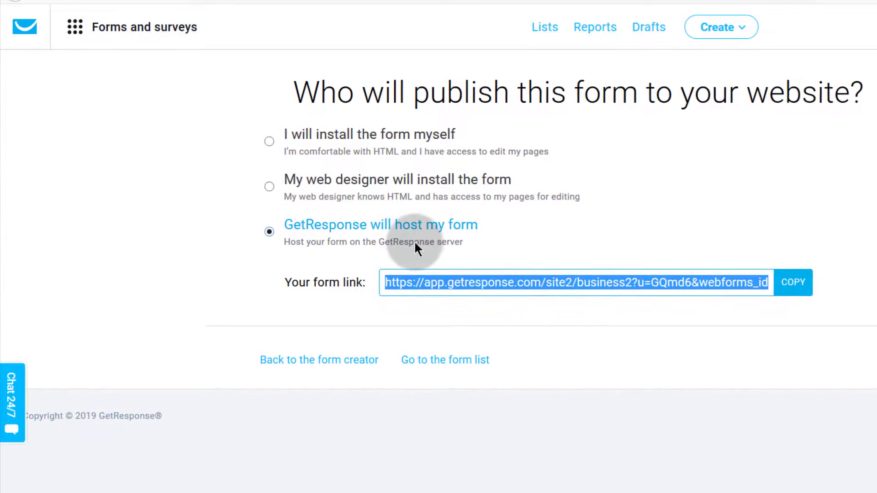
click(269, 141)
Step: Copy the form's JavaScript embed code, check the web-designer option, then go to the WordPress site
click(430, 205)
click(807, 203)
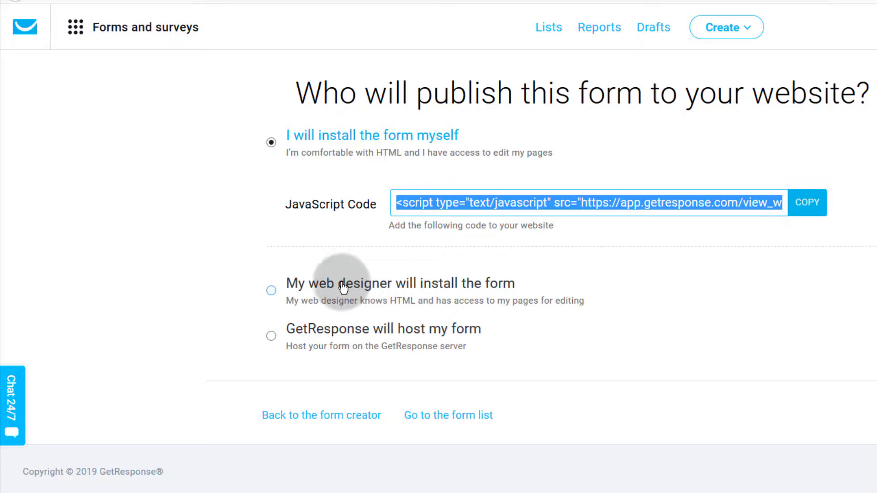
click(270, 290)
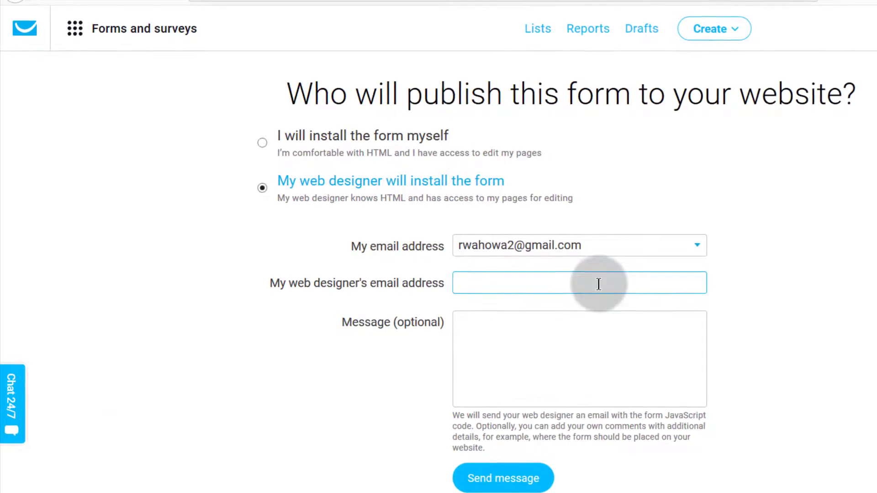
click(466, 323)
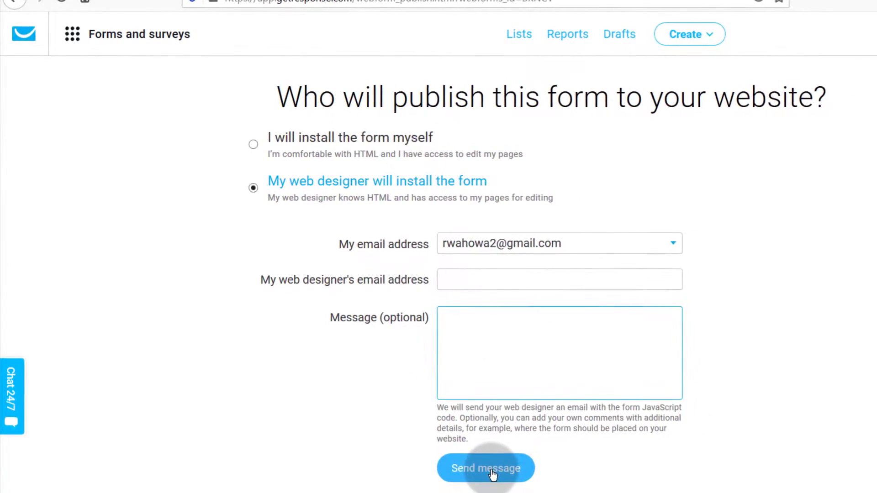
click(260, 141)
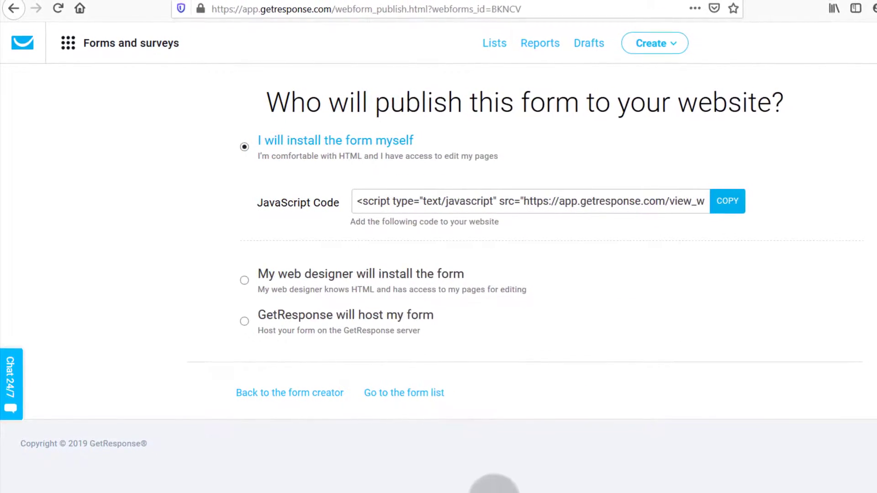
click(358, 0)
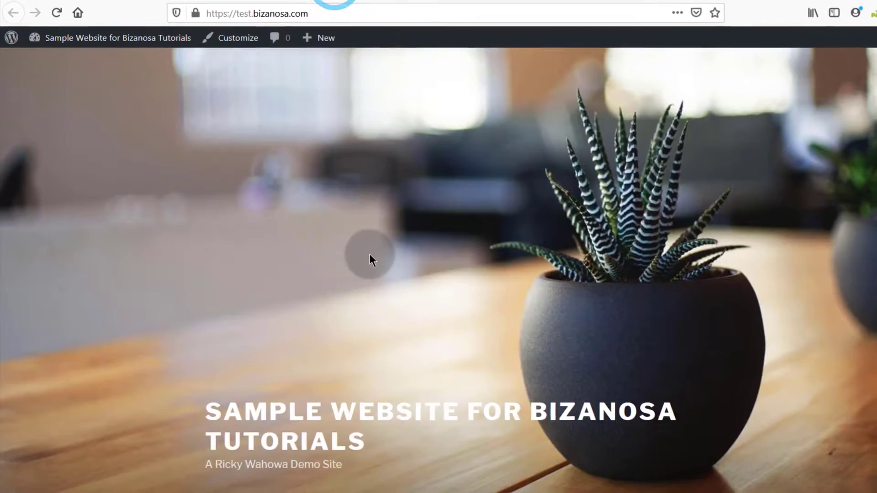
Step: Scroll through the test site's home page
scroll(365, 249, down, 5)
scroll(354, 238, up, 5)
scroll(352, 230, down, 8)
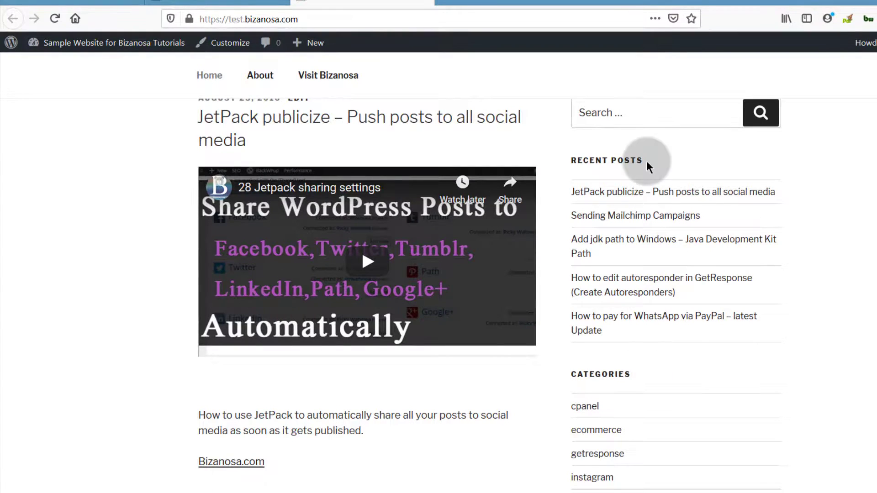
scroll(642, 290, up, 8)
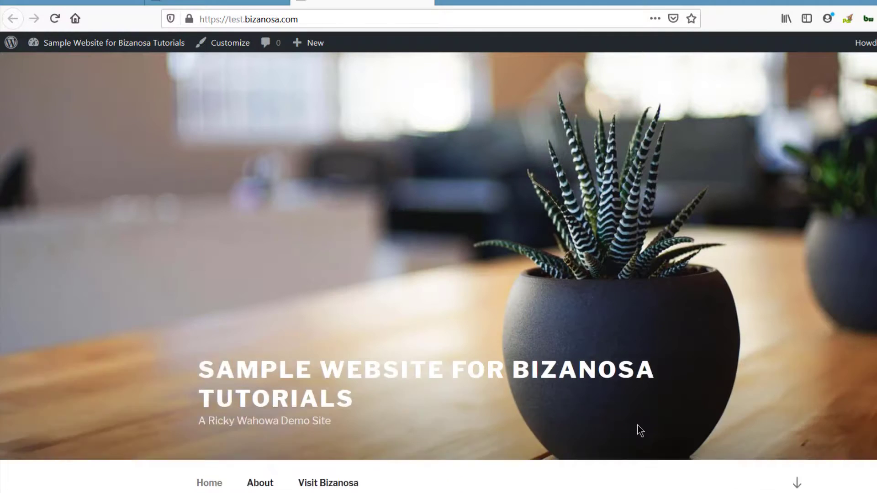
scroll(673, 283, down, 7)
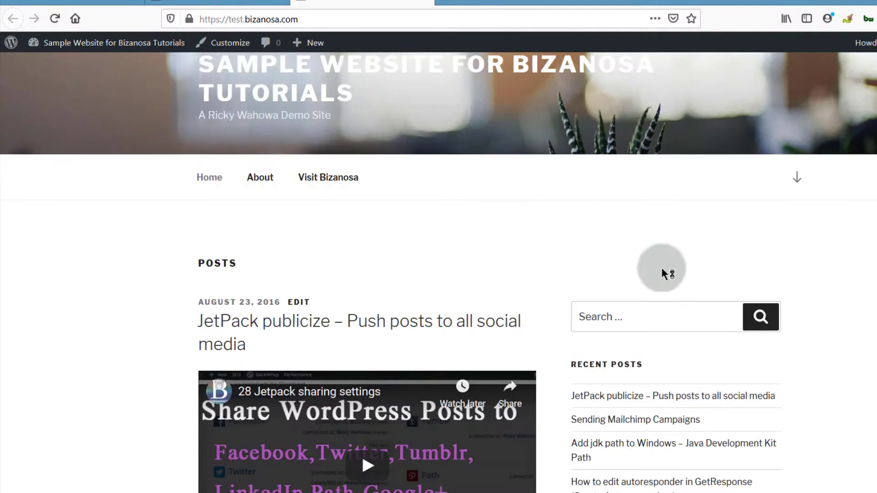
scroll(630, 358, down, 7)
scroll(621, 343, up, 9)
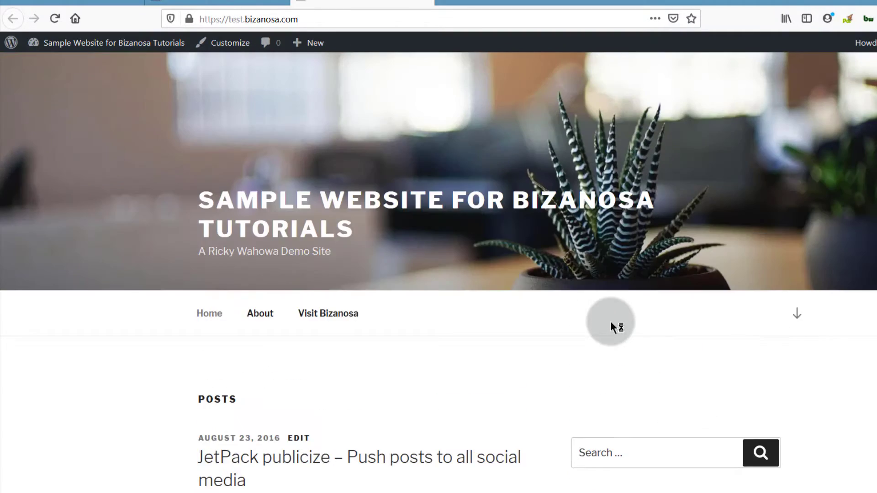
scroll(612, 326, down, 5)
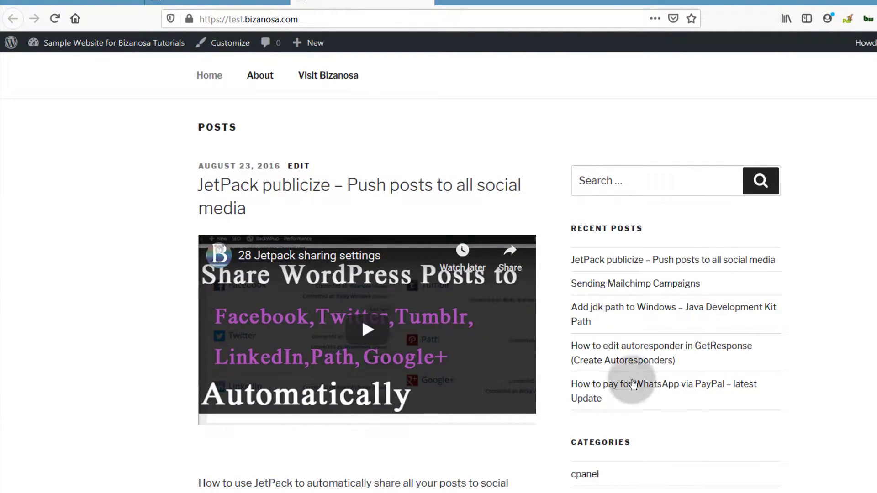
scroll(633, 384, down, 5)
scroll(633, 382, up, 12)
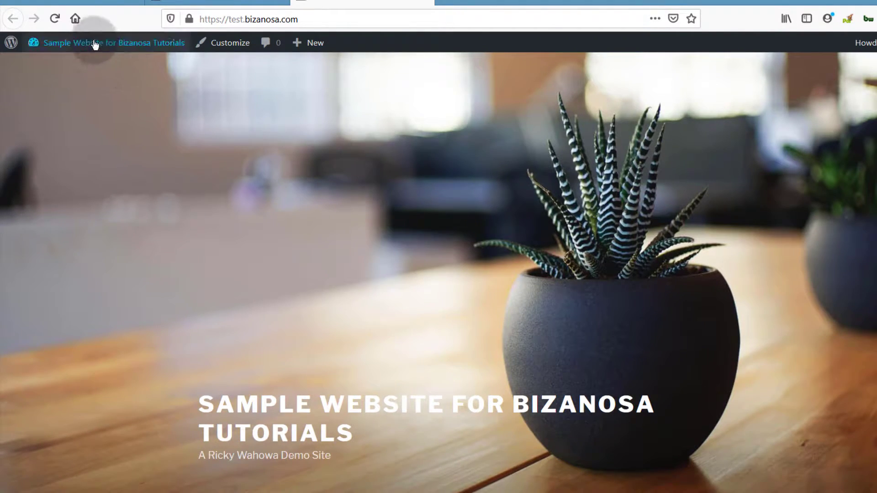
Step: Bring up the admin bar's site menu and the link options for Widgets
mouse_move(95, 45)
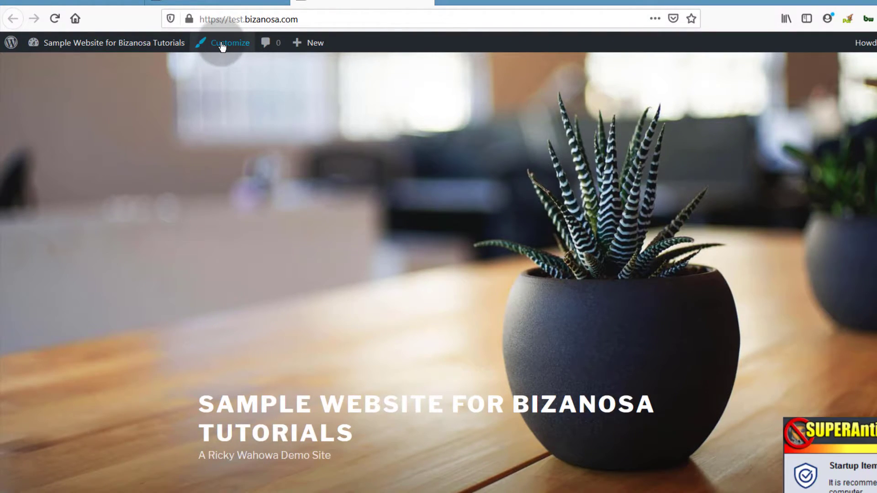
mouse_move(118, 66)
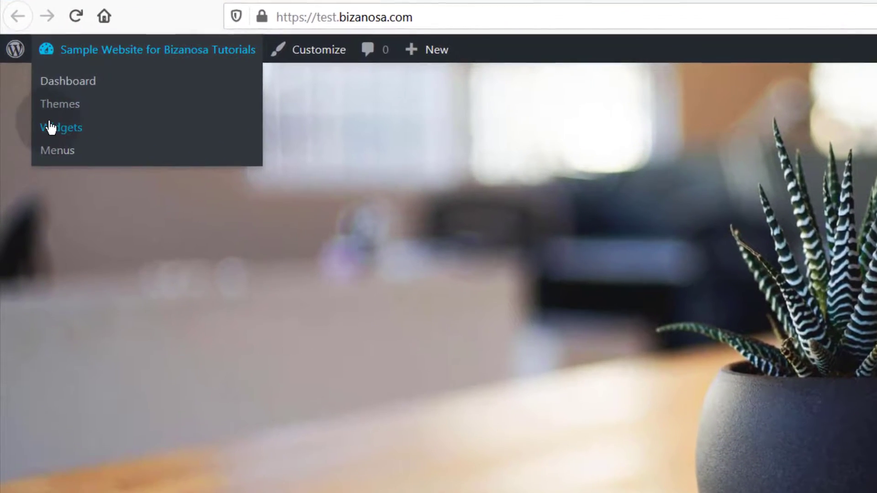
right_click(38, 98)
Step: Open Widgets in a new tab and expand the Footer 1 area
click(97, 135)
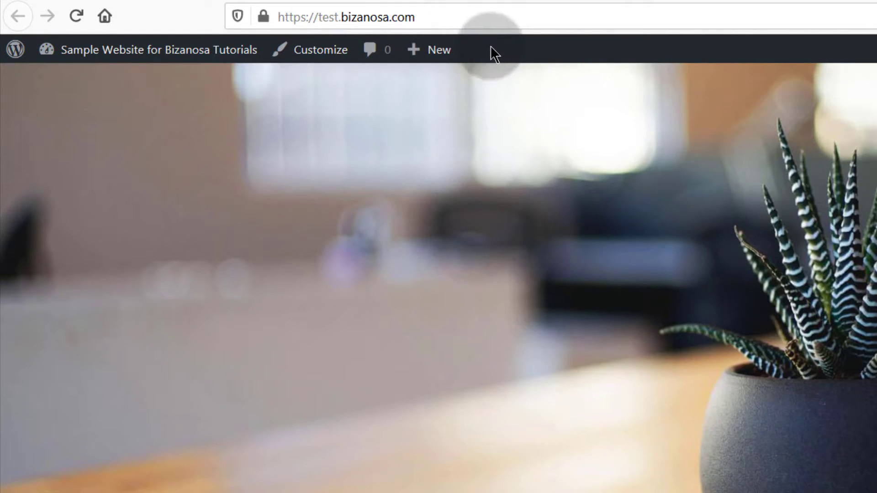
click(309, 1)
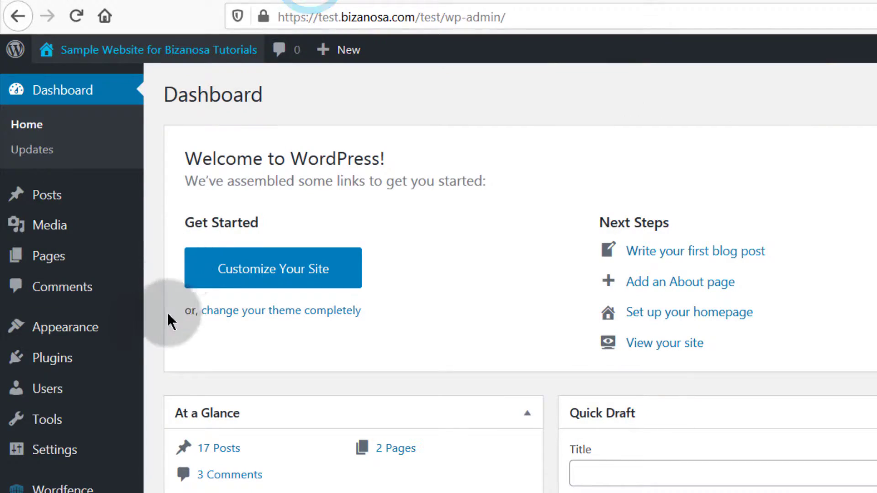
mouse_move(67, 335)
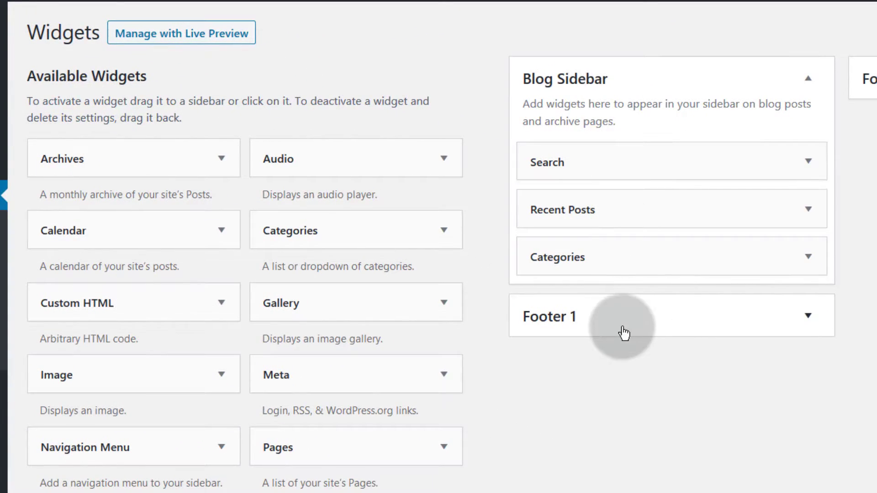
click(813, 320)
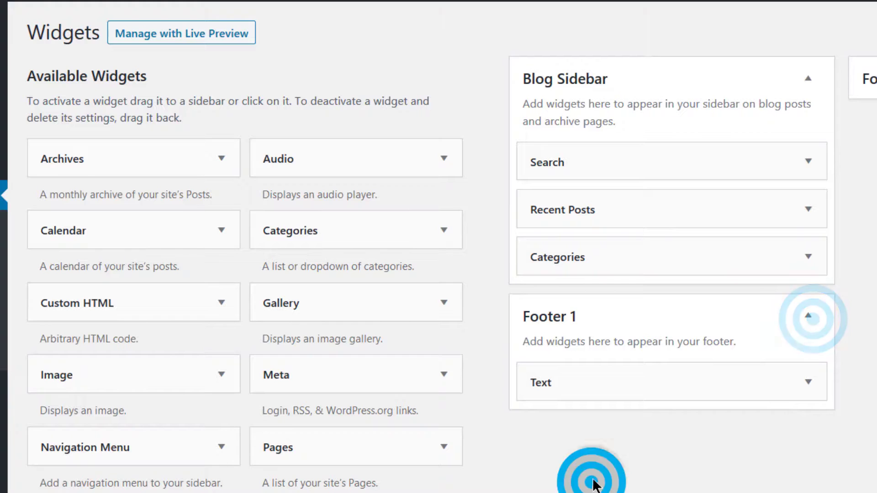
Step: Place a Custom HTML widget at the top of the Blog Sidebar
click(225, 303)
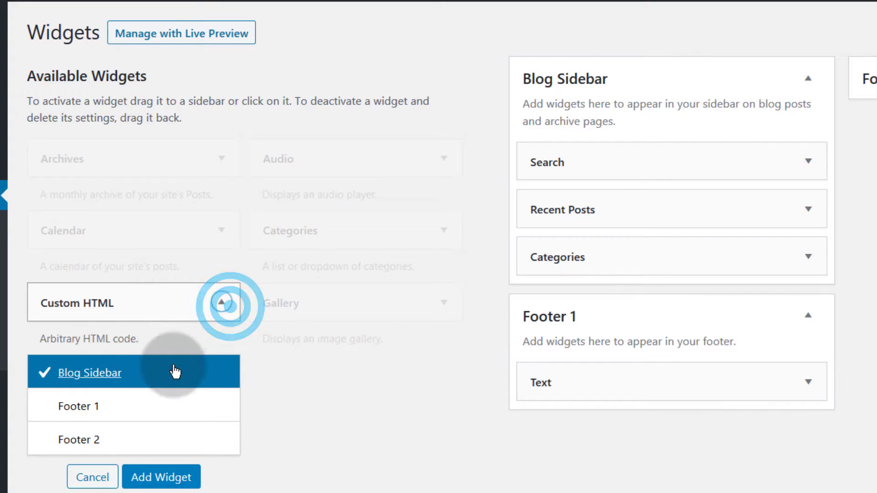
click(223, 302)
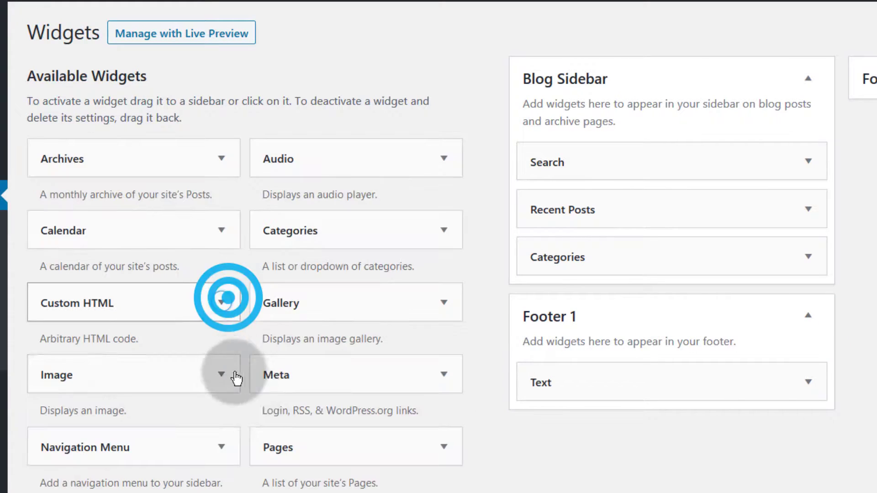
click(220, 303)
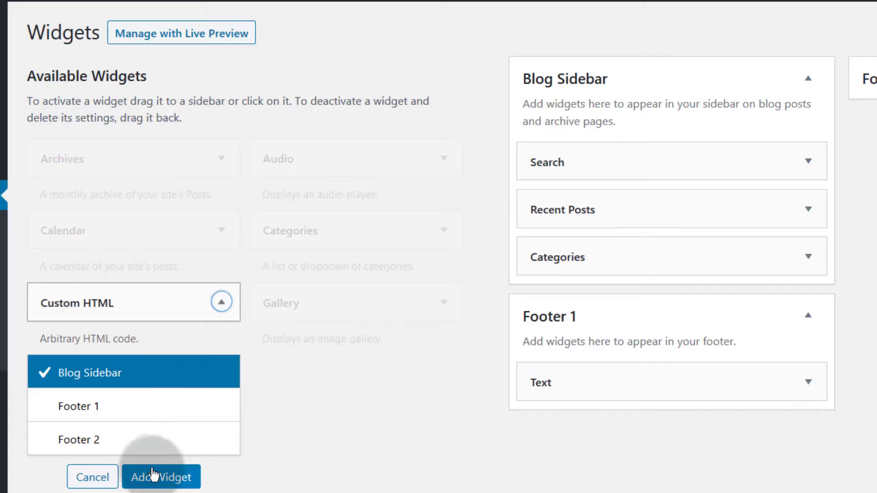
click(223, 305)
drag(40, 297, 539, 156)
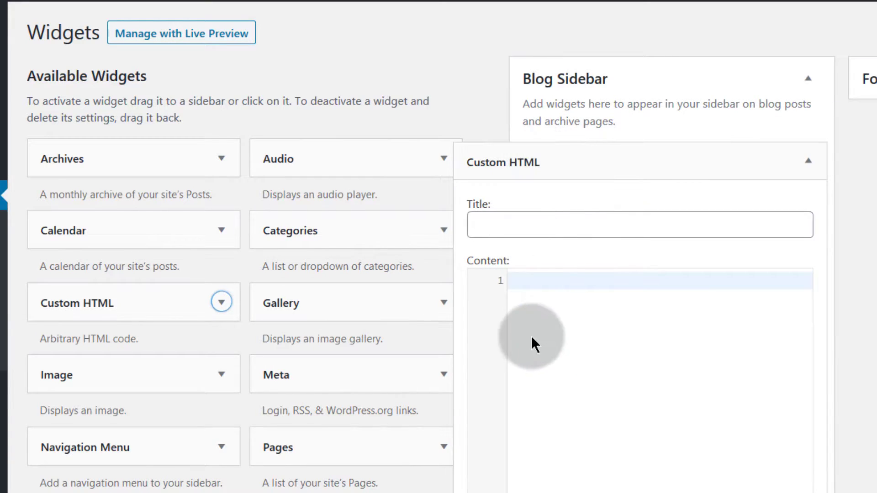
Step: Paste the GetResponse script into the widget's Content, save it, and reload the site
click(522, 278)
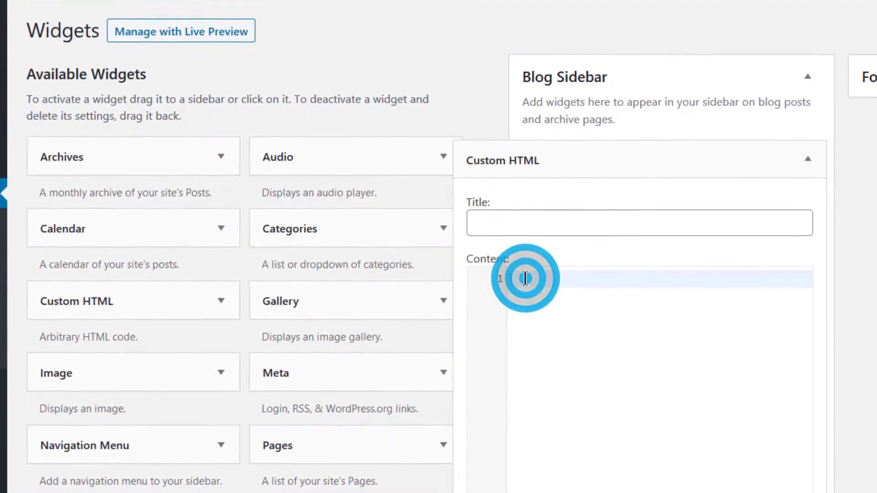
right_click(522, 277)
click(576, 338)
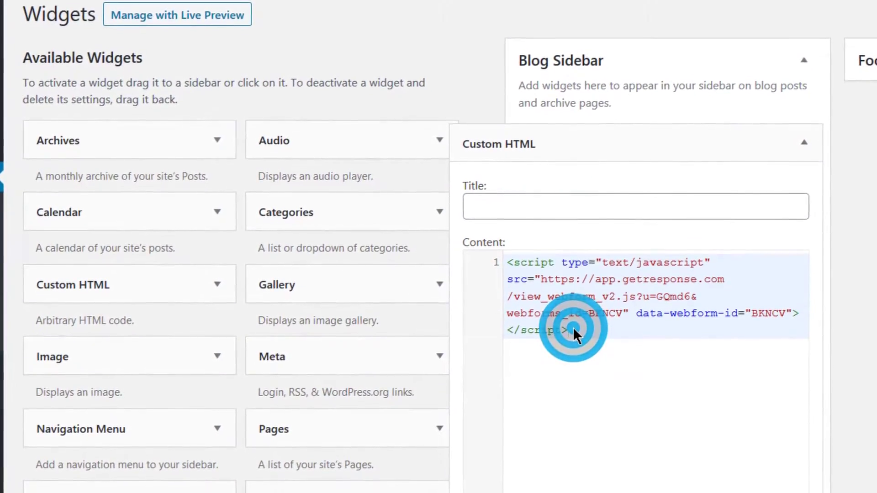
click(503, 217)
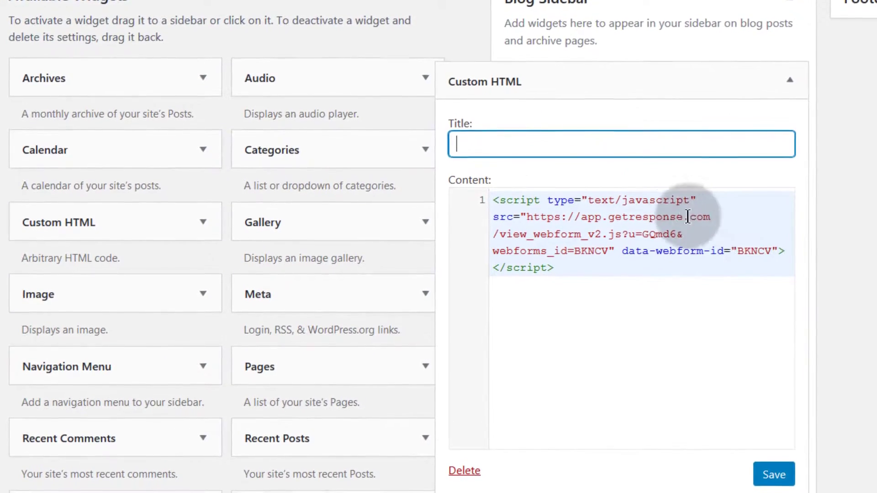
click(782, 468)
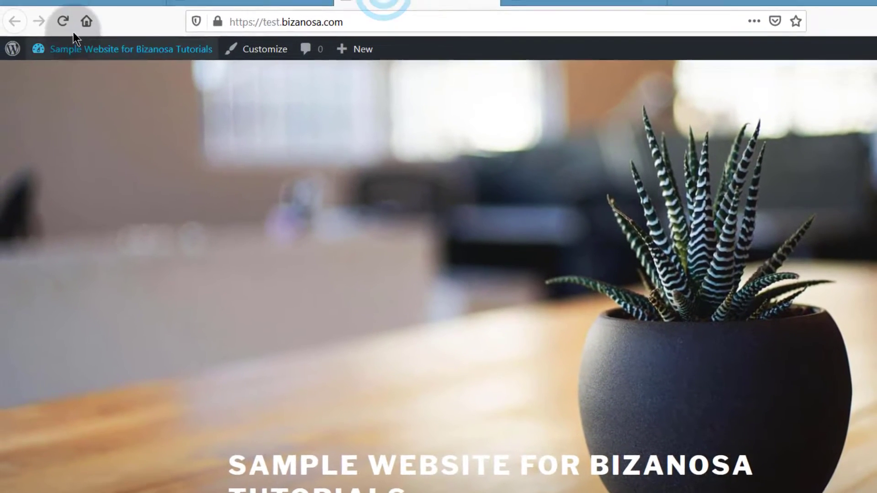
click(62, 22)
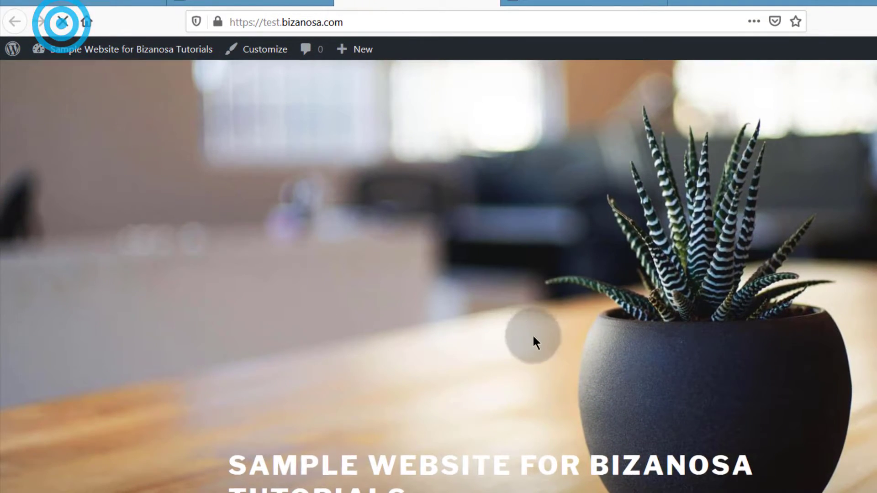
Step: Scroll the live site to confirm the signup form shows in the sidebar
scroll(539, 410, down, 5)
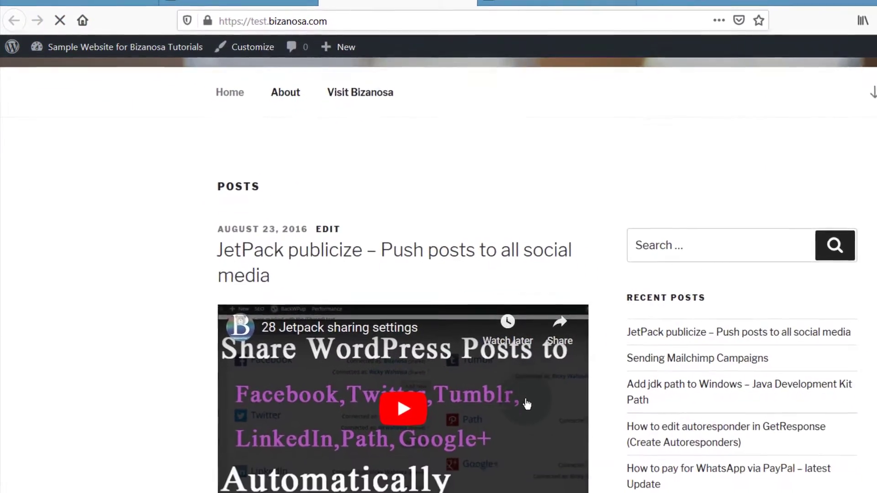
scroll(682, 318, down, 8)
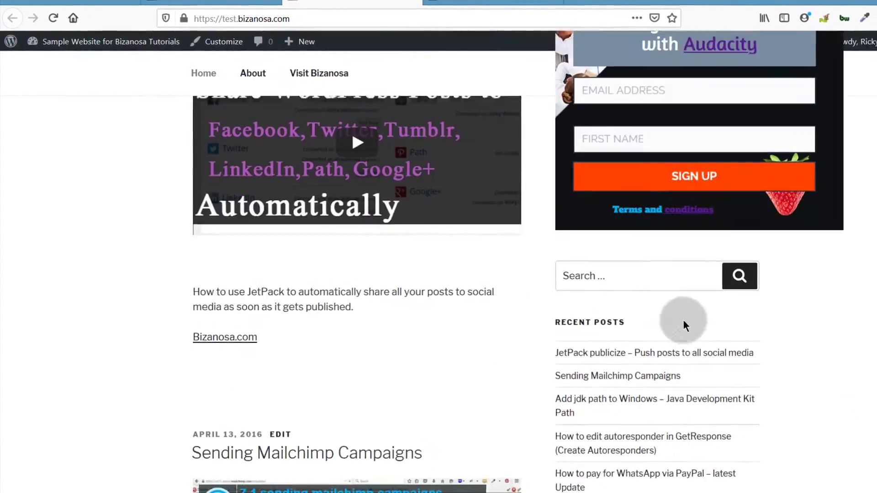
scroll(665, 303, up, 7)
scroll(615, 222, up, 5)
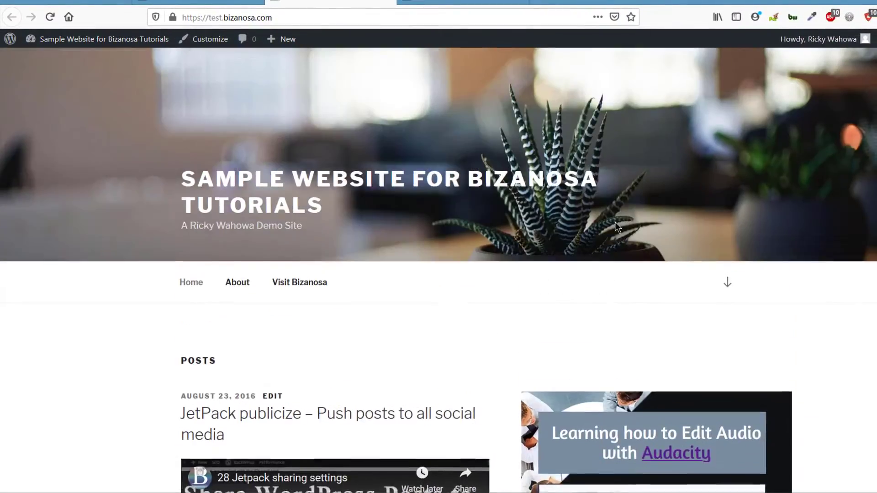
scroll(621, 210, down, 3)
scroll(644, 258, down, 5)
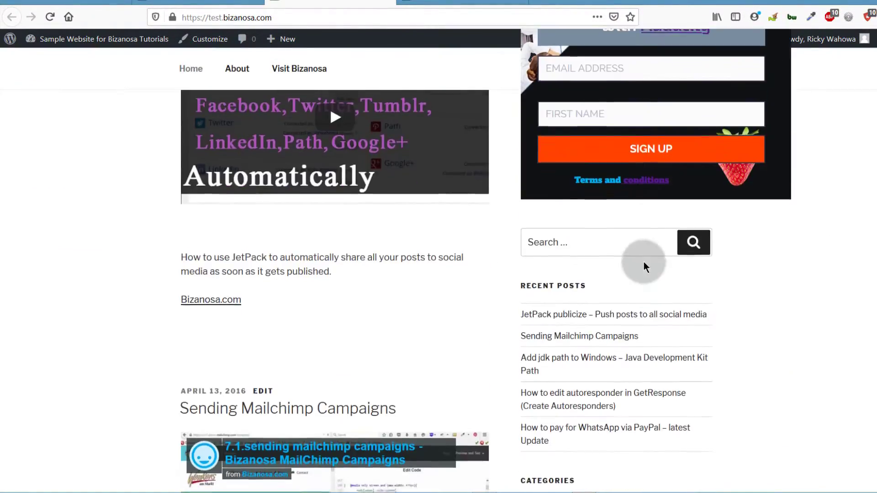
scroll(640, 250, up, 7)
scroll(635, 274, down, 5)
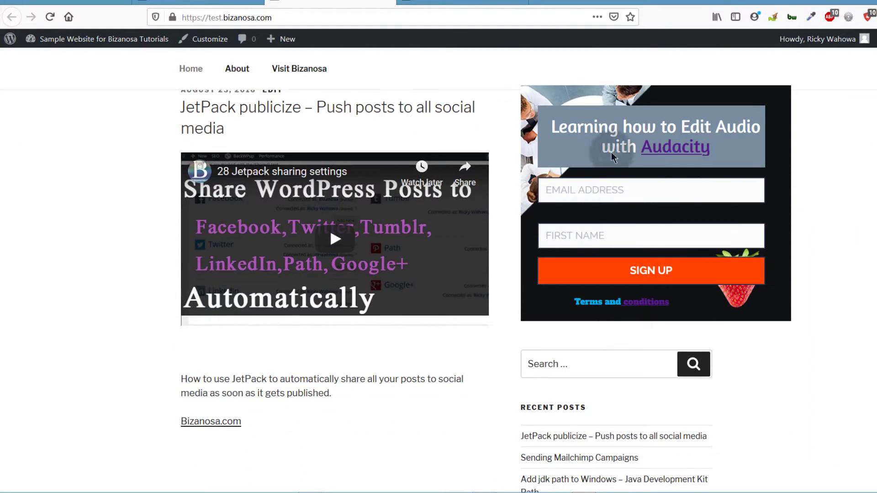
scroll(608, 256, down, 4)
scroll(597, 274, up, 7)
scroll(592, 256, down, 8)
Step: Return to the Widgets page and collapse the sidebar's Custom HTML widget
scroll(587, 287, down, 20)
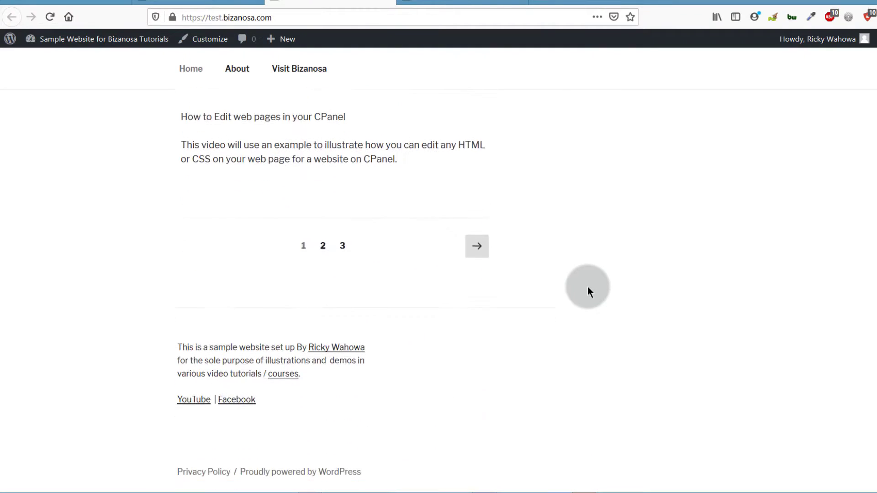
click(450, 10)
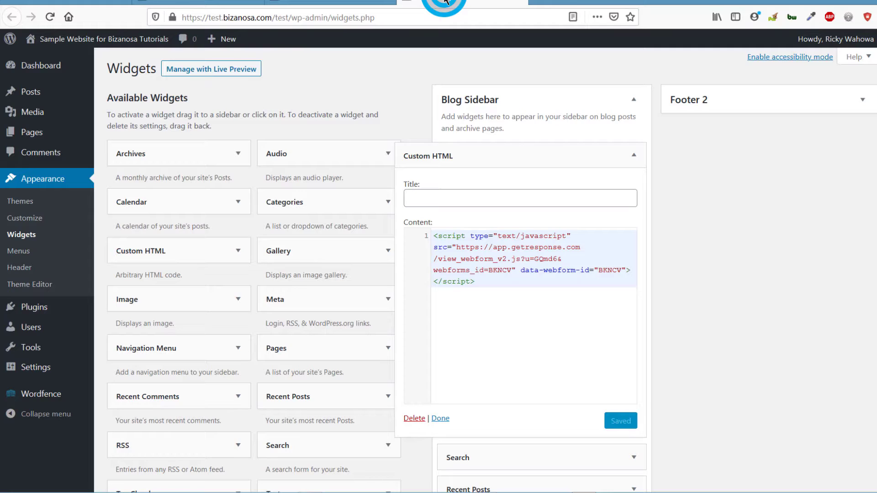
click(637, 156)
Step: Add a Custom HTML widget to Footer 2 and paste the GetResponse script into its Content
drag(80, 320, 689, 108)
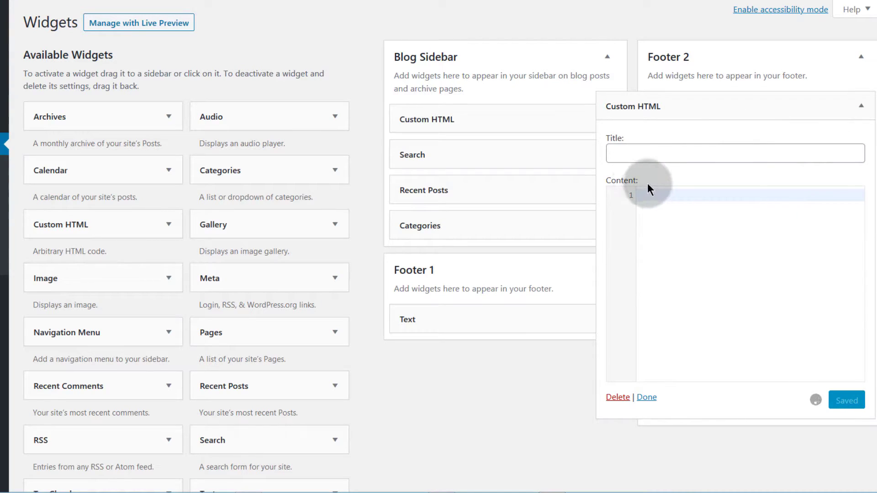
right_click(649, 203)
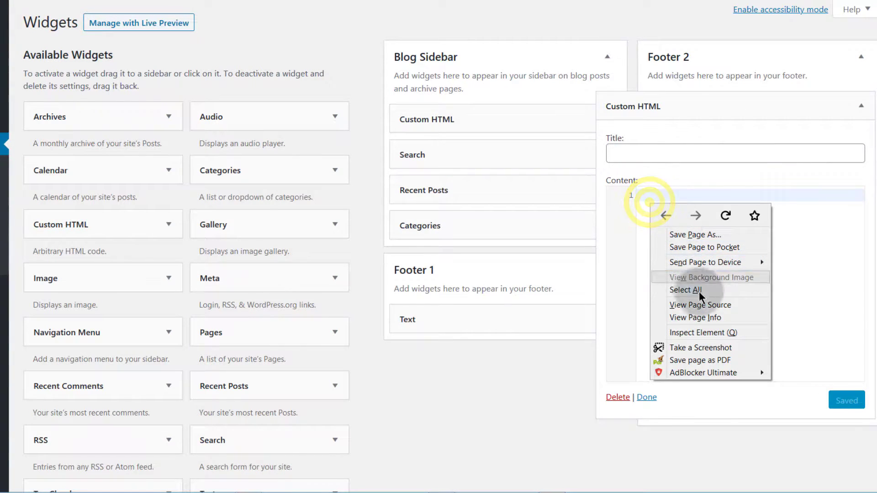
click(801, 292)
right_click(676, 228)
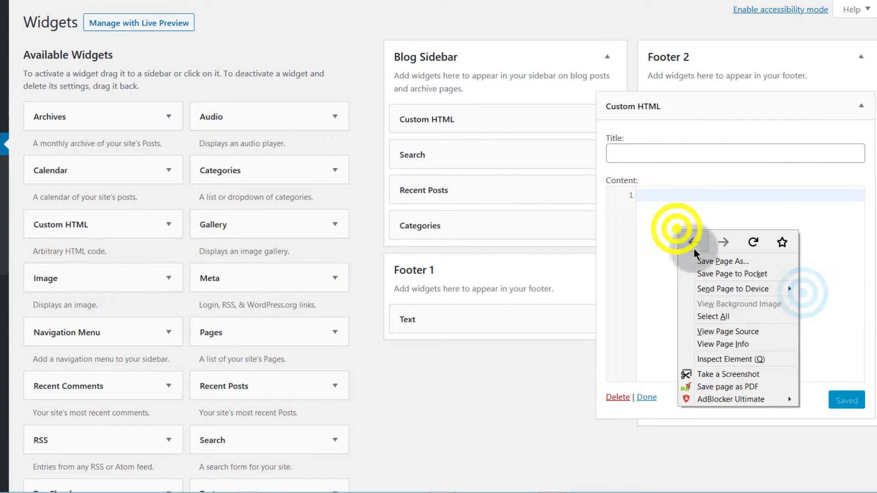
click(663, 229)
click(652, 195)
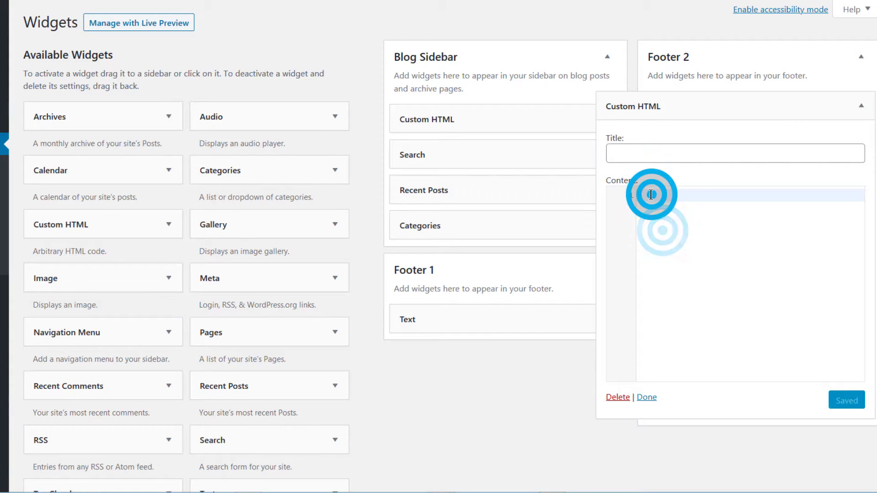
right_click(640, 196)
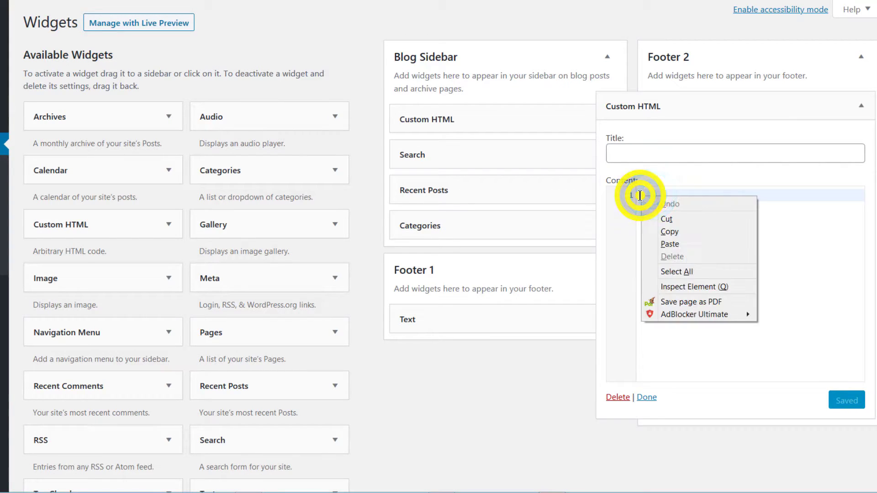
click(667, 244)
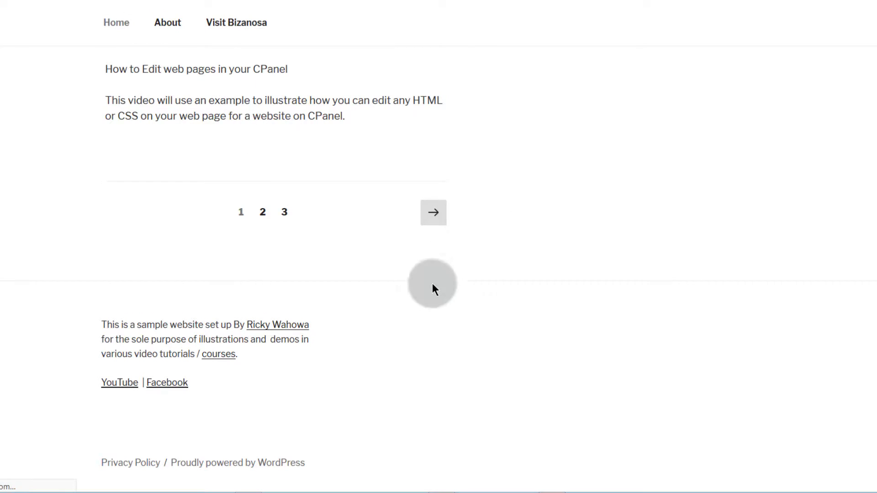
Step: Scroll the live site down to the signup form in the footer
scroll(383, 319, up, 20)
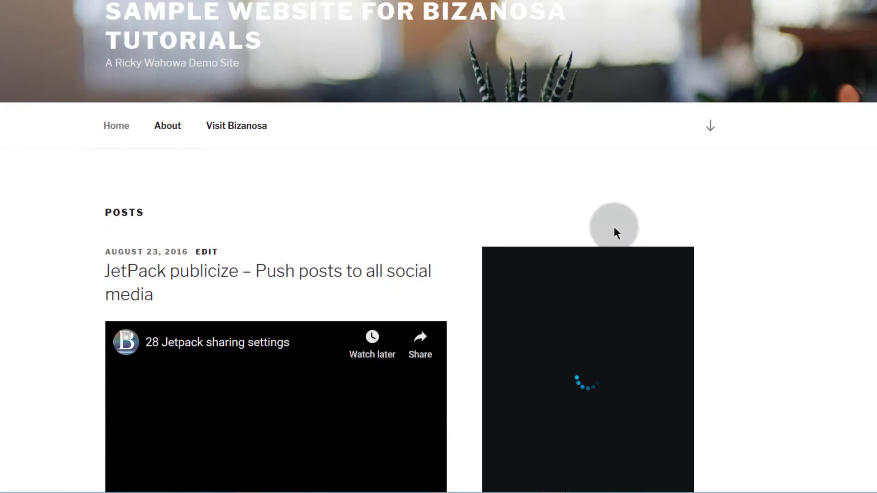
scroll(588, 333, down, 20)
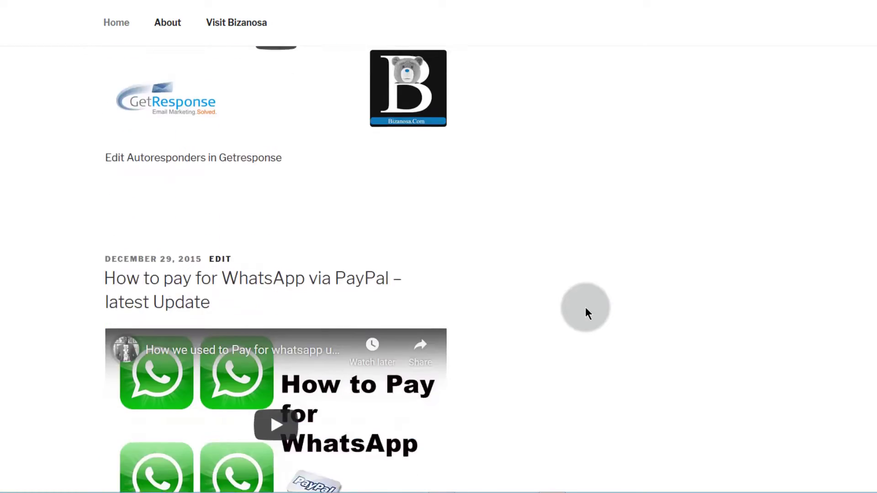
scroll(585, 306, down, 5)
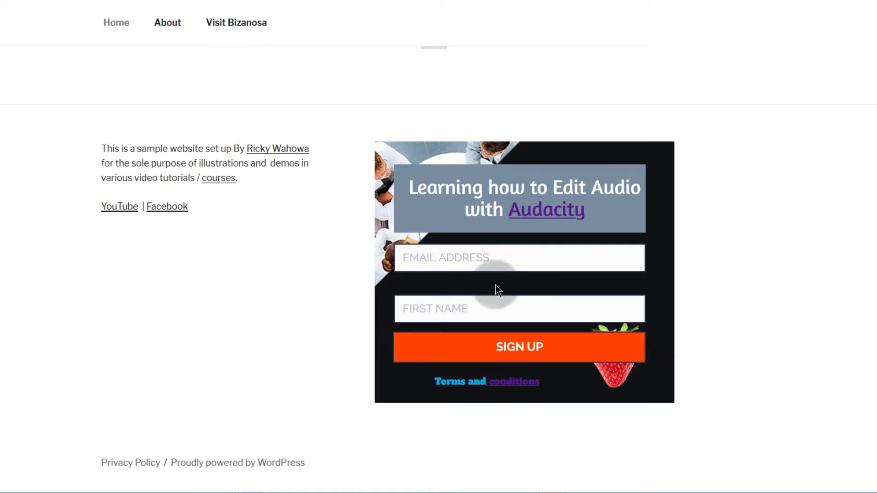
scroll(468, 213, up, 4)
scroll(480, 229, down, 4)
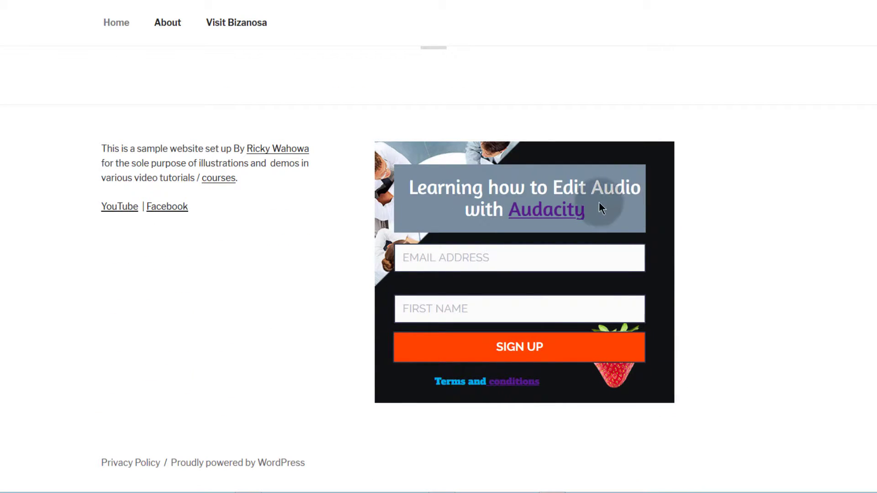
scroll(610, 202, up, 20)
scroll(535, 225, down, 3)
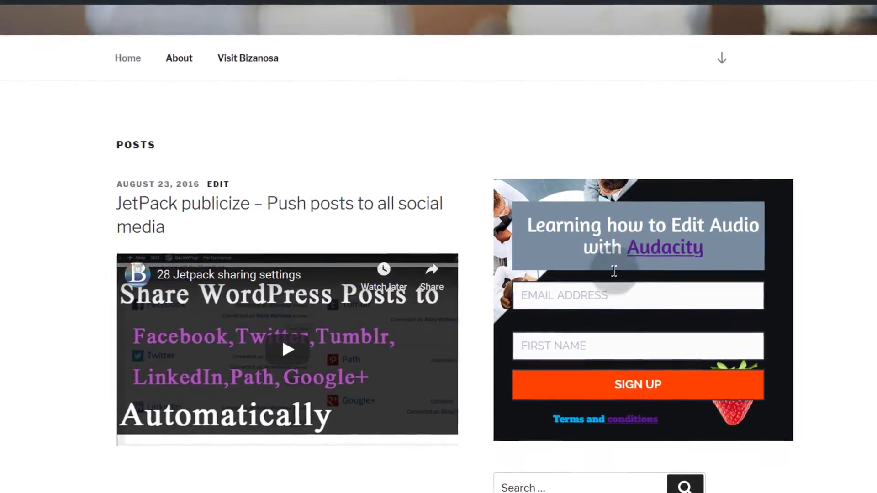
Step: Try the signup form's email and first name fields
click(630, 303)
click(574, 355)
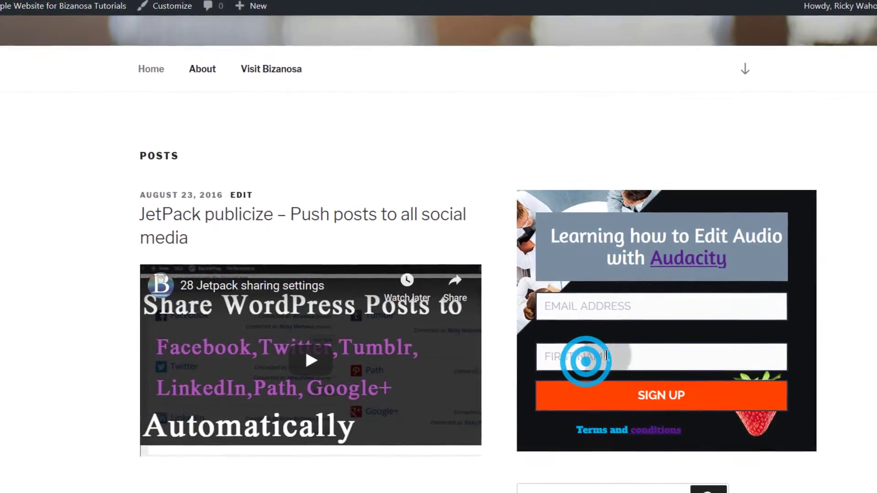
scroll(617, 348, down, 3)
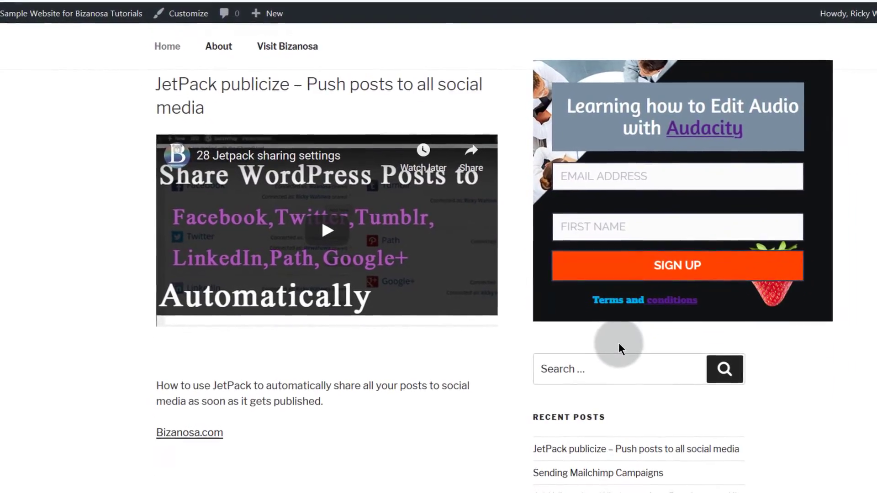
click(603, 89)
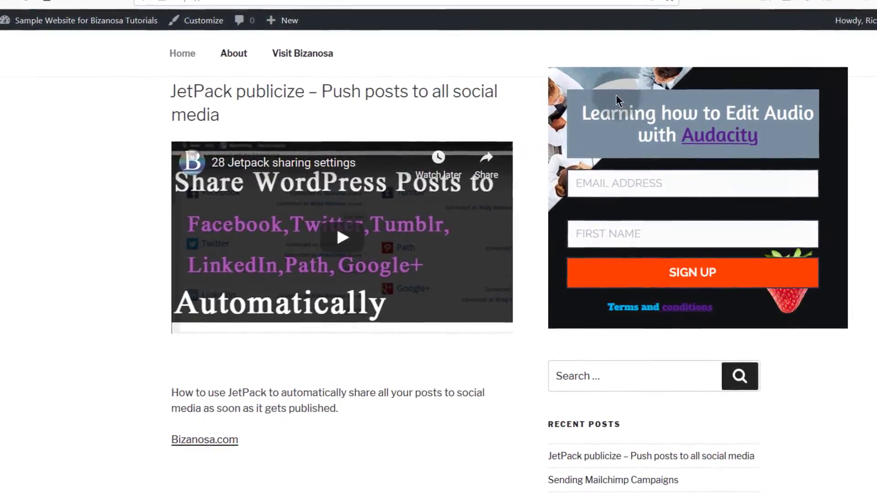
click(670, 340)
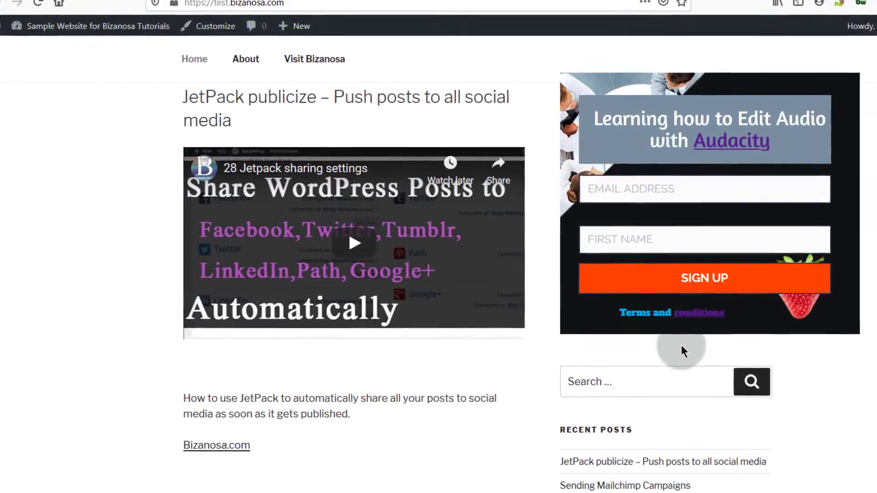
Step: Scroll back up the live site to the admin bar's New menu
scroll(594, 316, down, 4)
scroll(591, 308, up, 8)
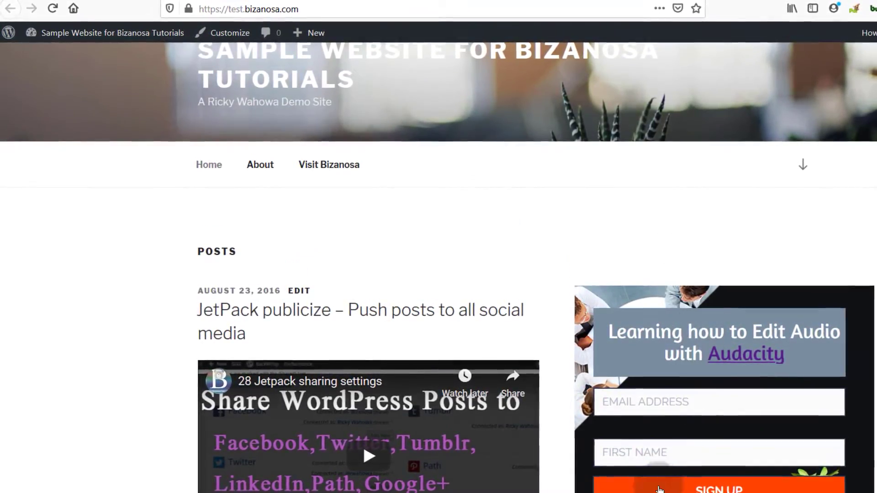
scroll(639, 475, down, 6)
scroll(717, 291, up, 7)
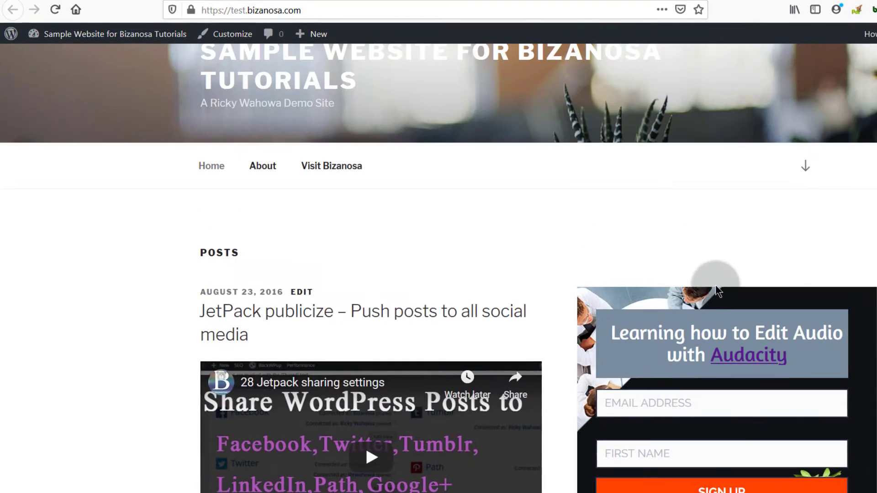
scroll(653, 346, up, 6)
scroll(640, 364, down, 6)
scroll(658, 372, up, 4)
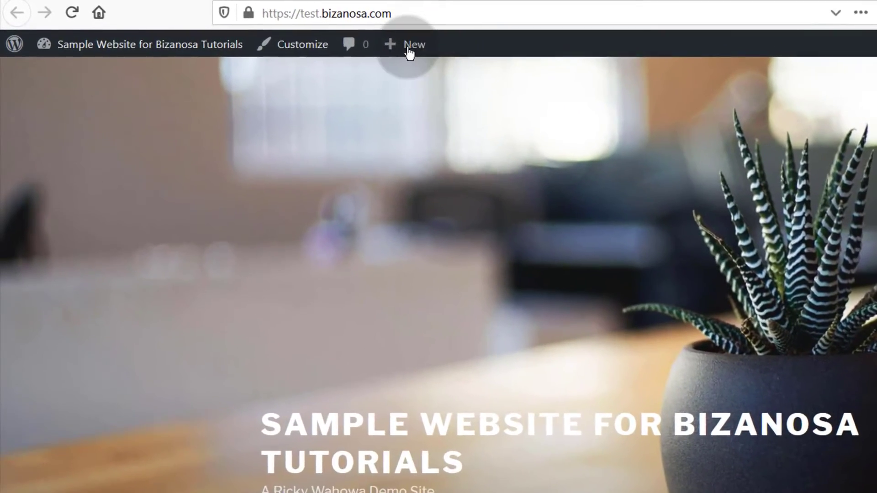
mouse_move(410, 53)
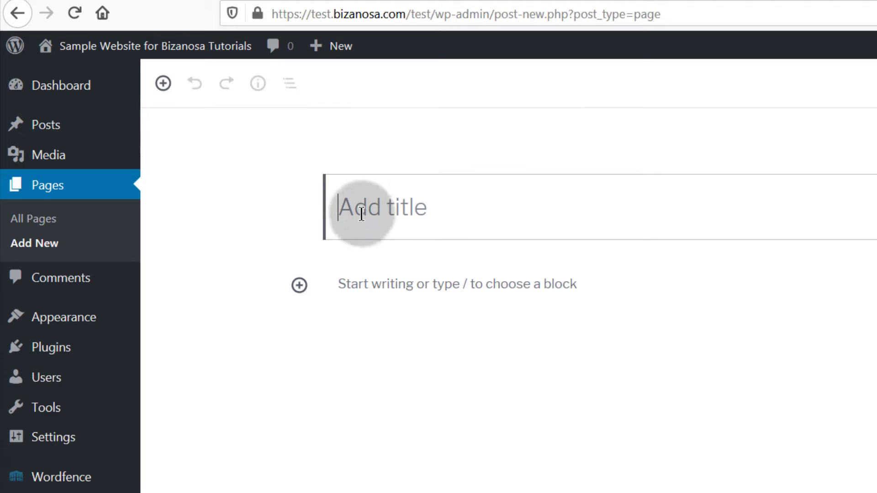
Step: Title the new page 'Signup'
click(358, 199)
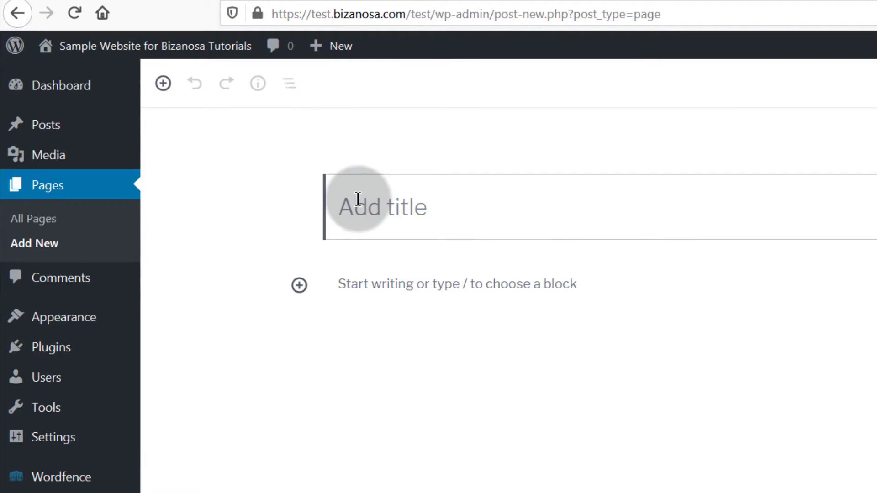
text(Signup)
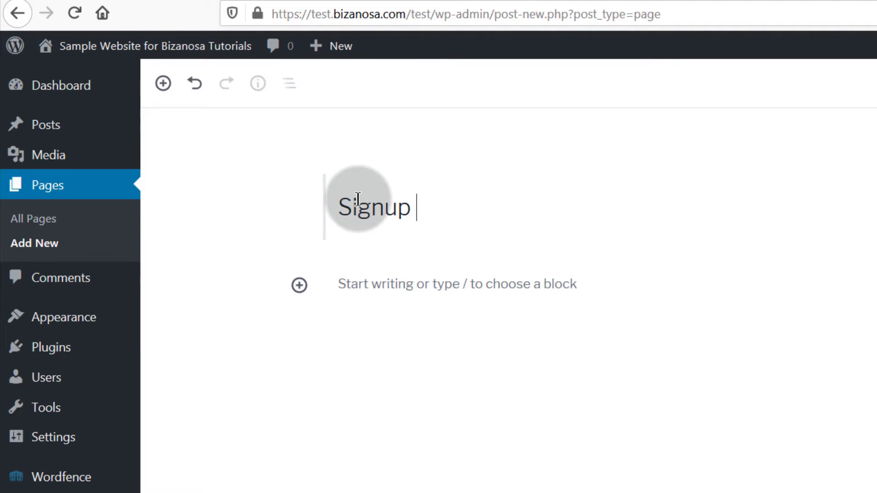
click(362, 302)
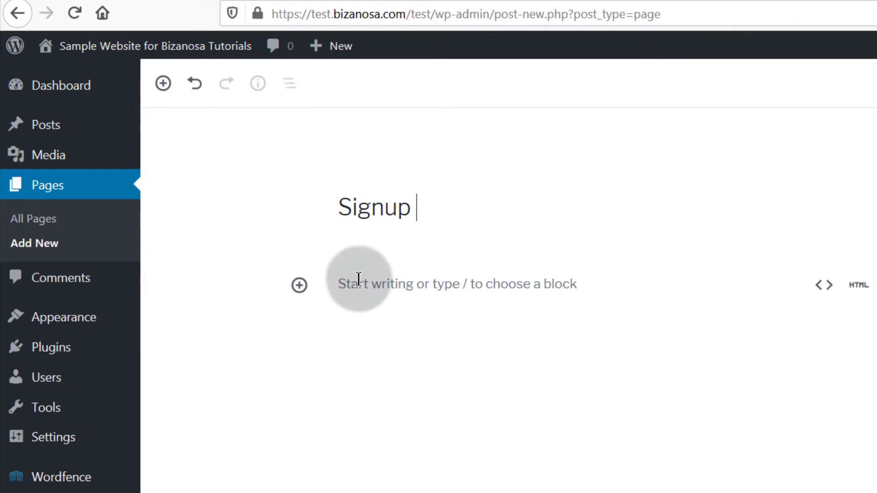
Step: Write the paragraph 'Signup to learn how to edit Audio with Audacity', correcting 'Udio'
click(357, 286)
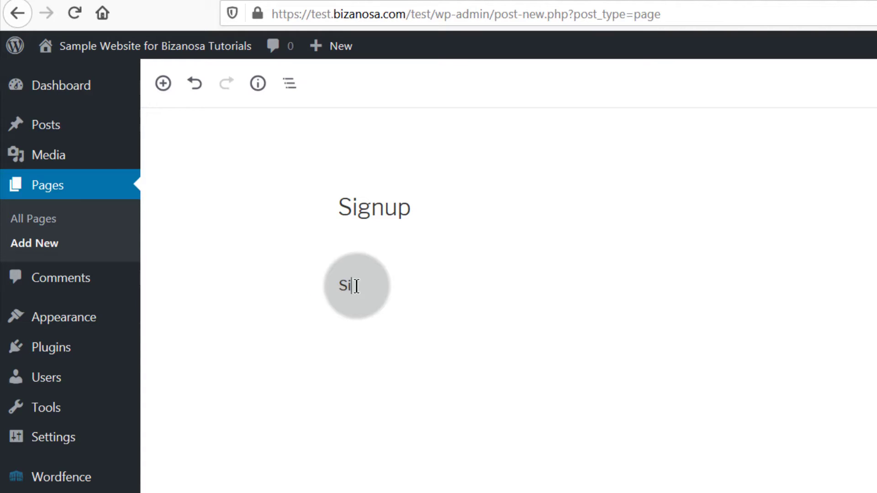
text(p to lea)
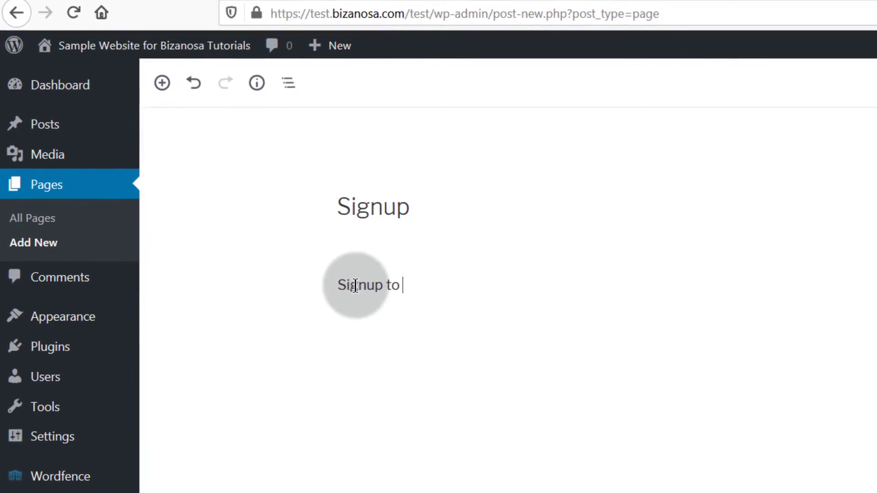
text(rn how t)
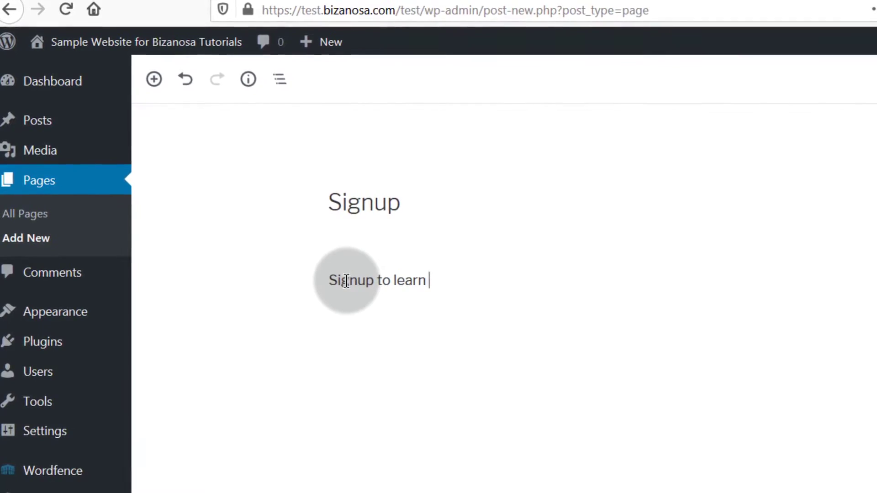
text(o edit U)
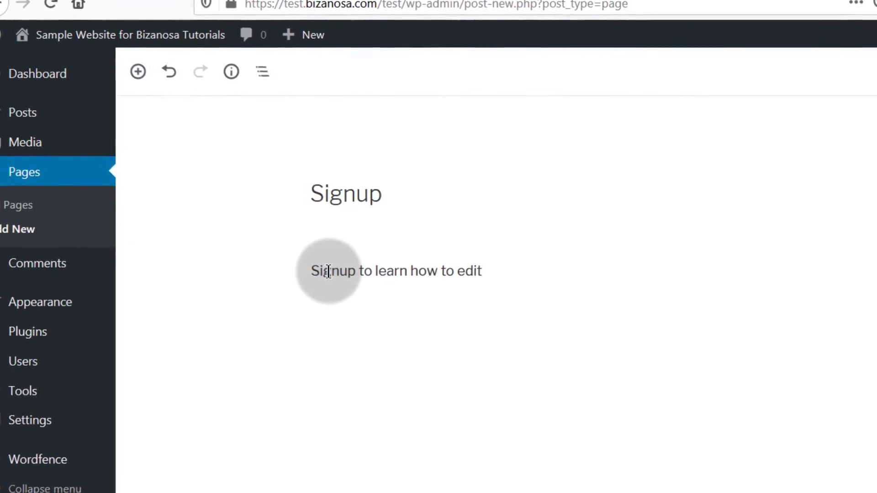
text(dio with A)
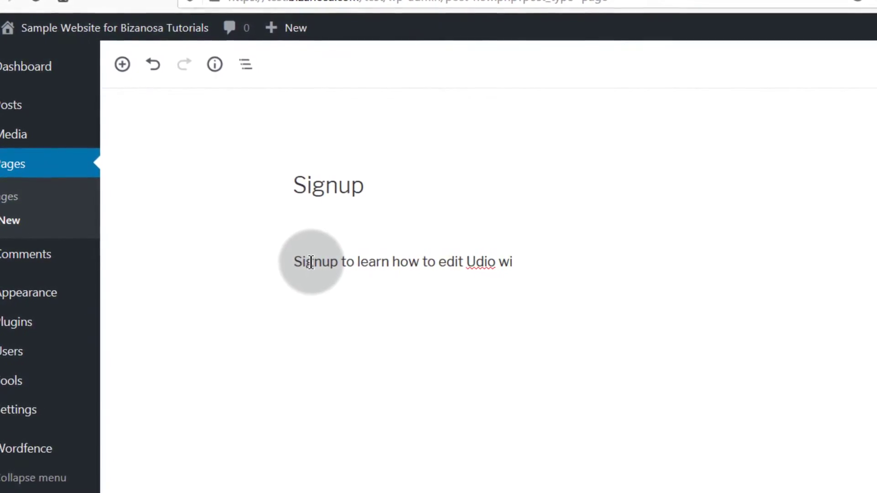
text(udacity)
click(461, 259)
text(A)
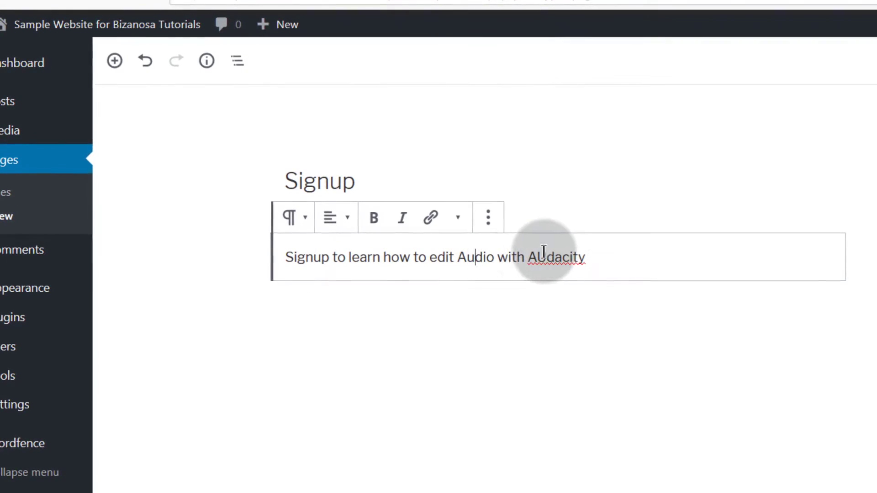
click(556, 230)
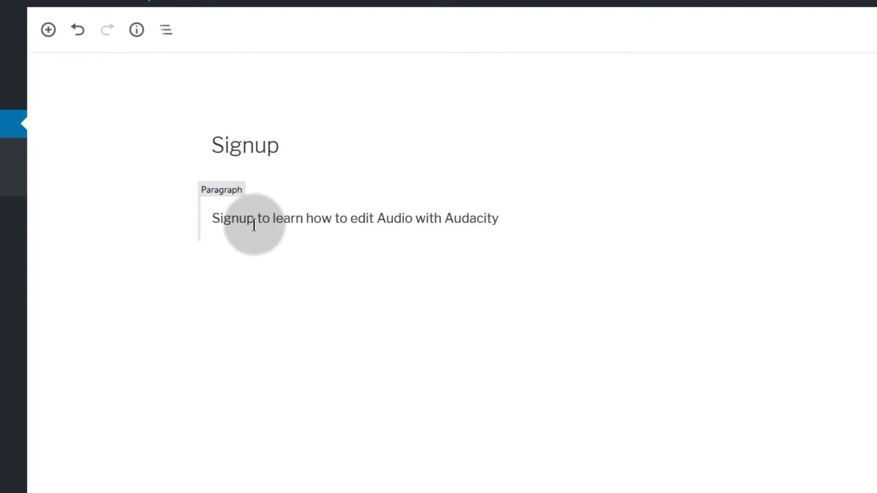
click(326, 260)
Step: Insert a Custom HTML block via 'html' search and move it below the intro paragraph
click(481, 179)
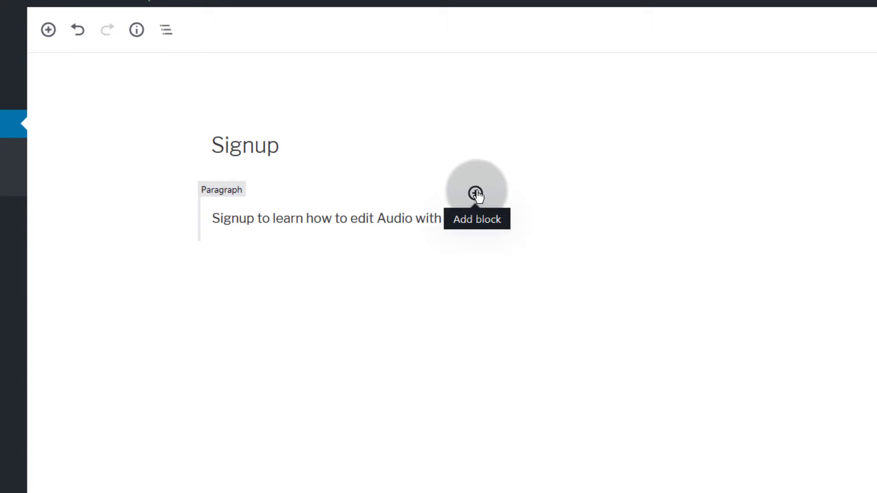
click(477, 193)
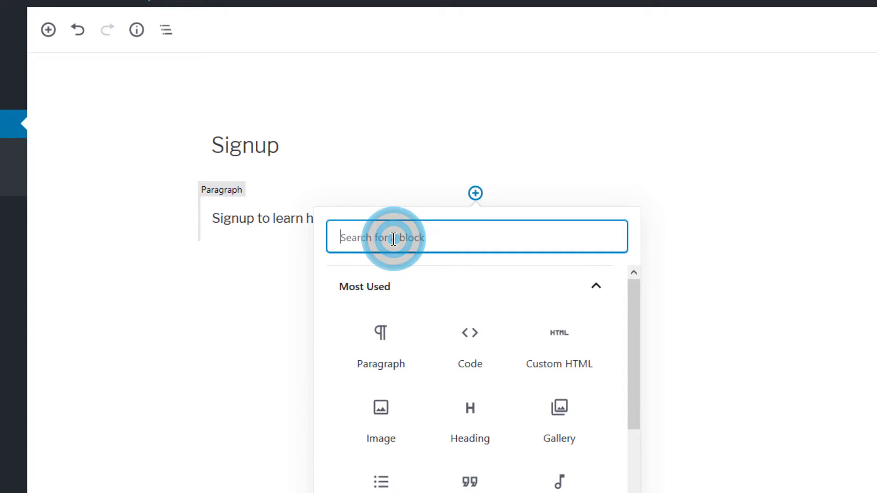
text(html)
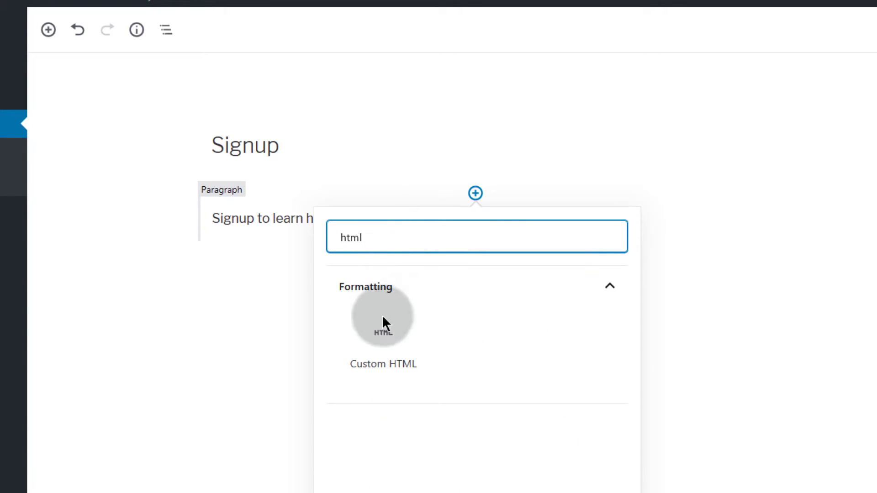
click(376, 343)
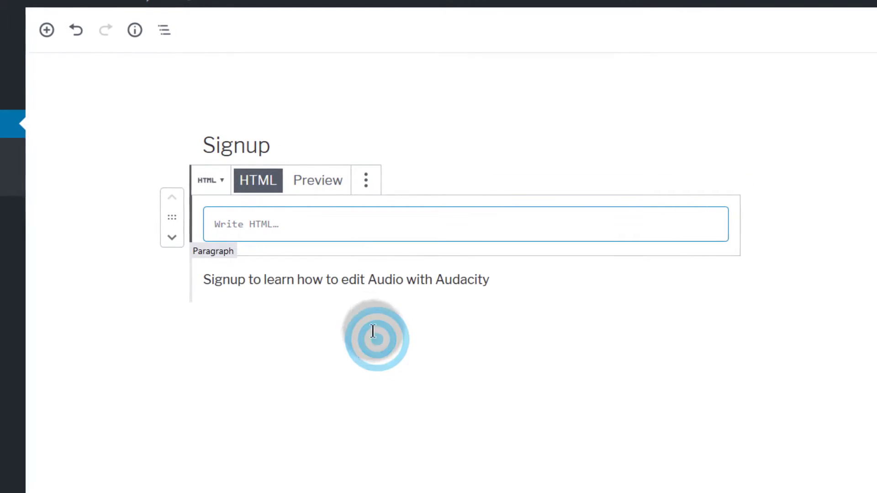
click(172, 222)
drag(165, 221, 207, 288)
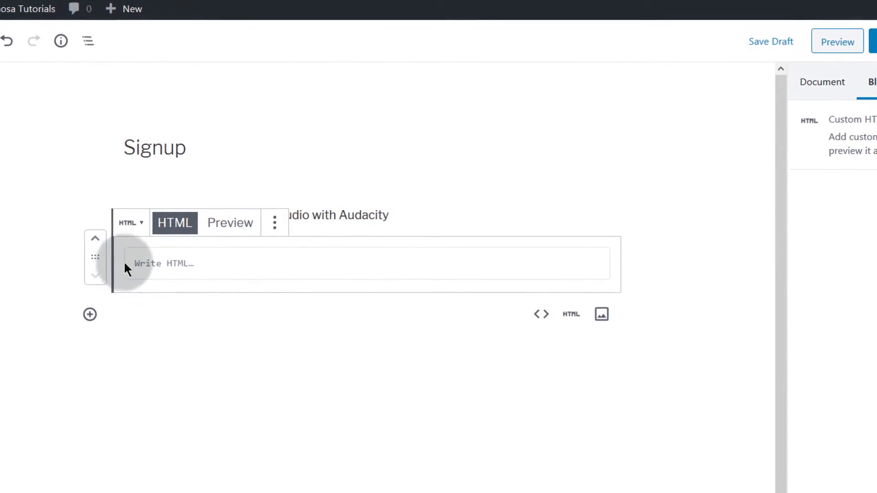
Step: Paste the GetResponse embed code into the Custom HTML block and publish the page
click(151, 264)
right_click(152, 264)
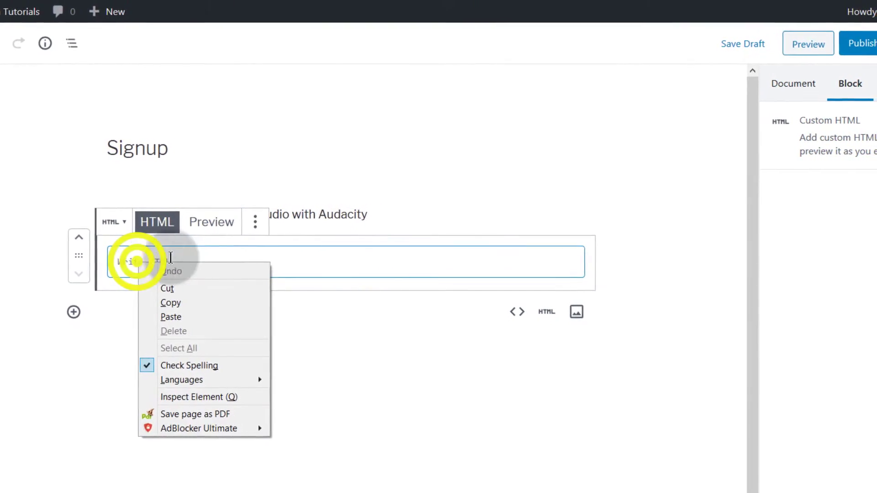
click(189, 316)
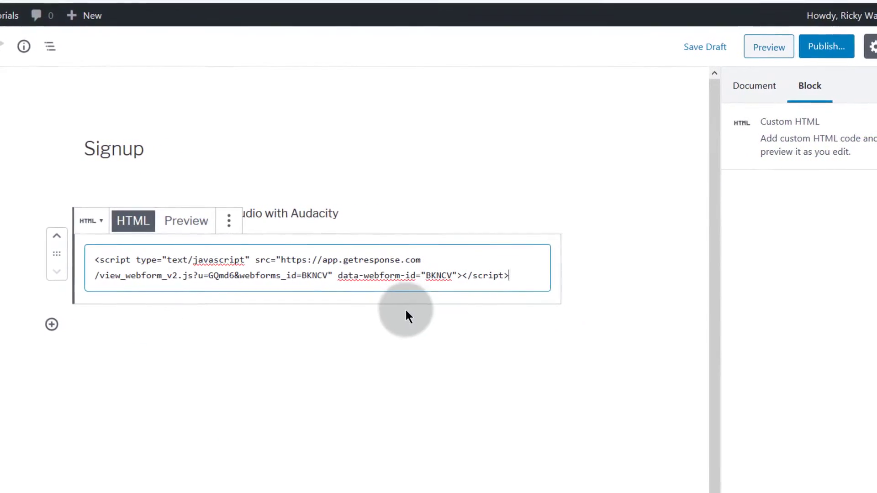
click(433, 280)
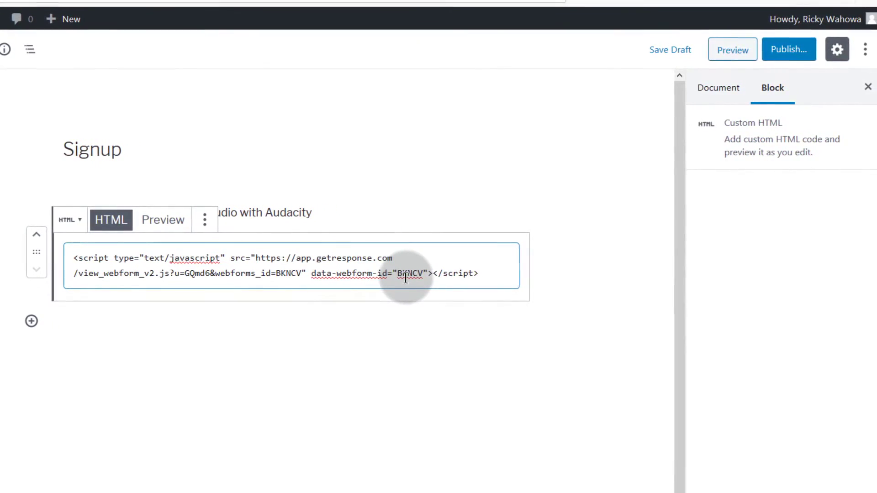
click(787, 48)
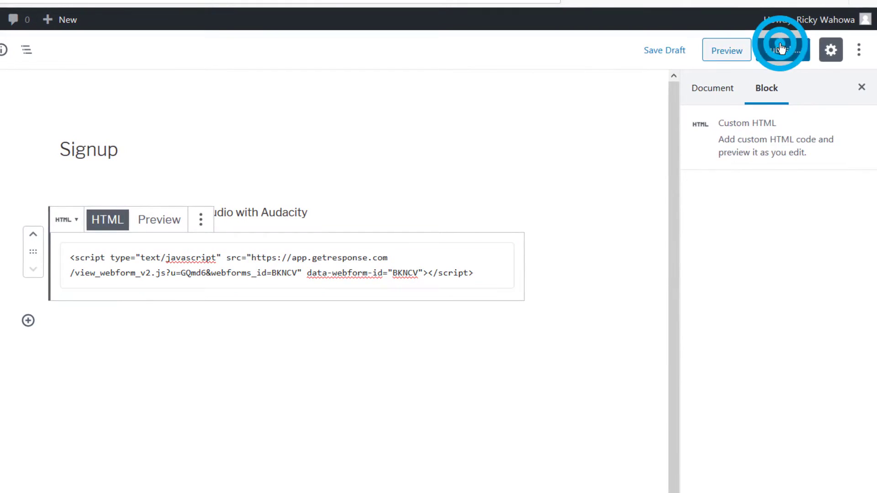
Step: Publish the Signup page and open the live page in a new tab
click(780, 58)
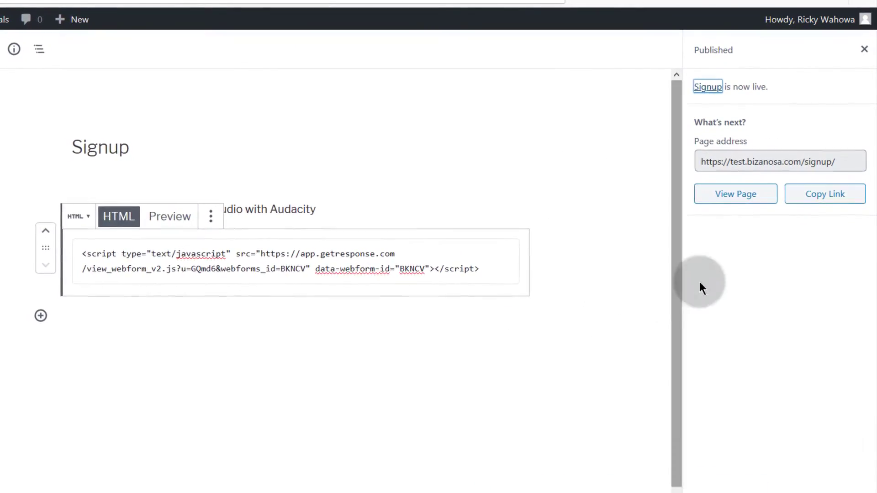
right_click(737, 195)
click(740, 204)
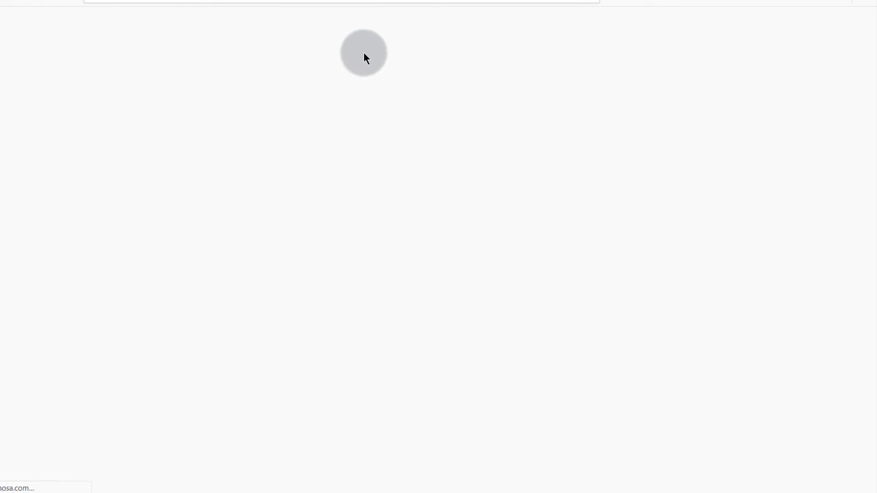
Step: Check the GetResponse form under the intro text on the live Signup page, then return home
scroll(429, 256, down, 3)
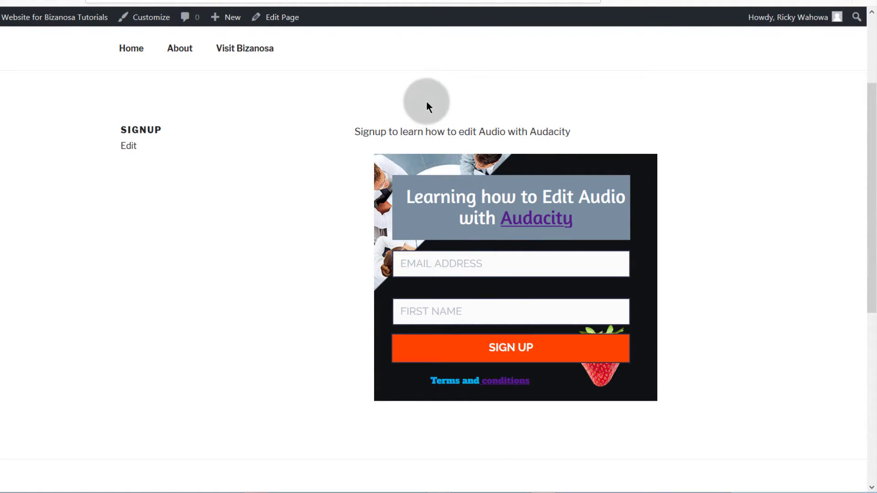
scroll(399, 326, down, 3)
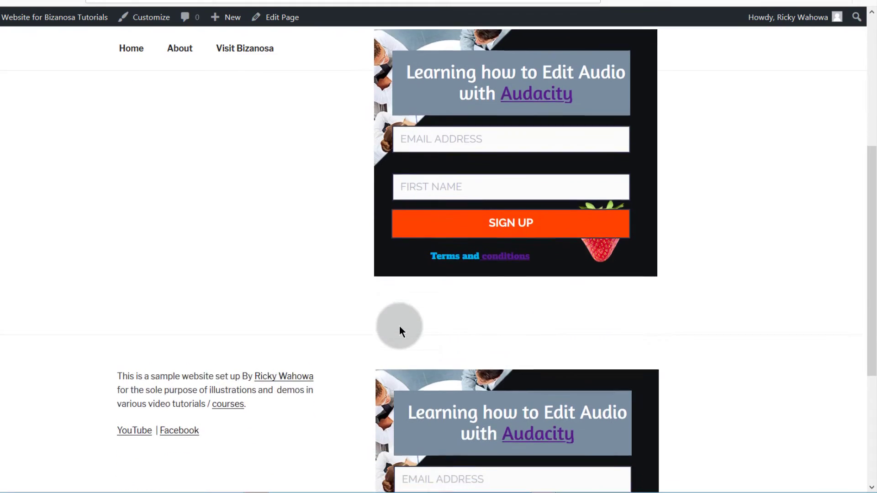
scroll(399, 325, up, 6)
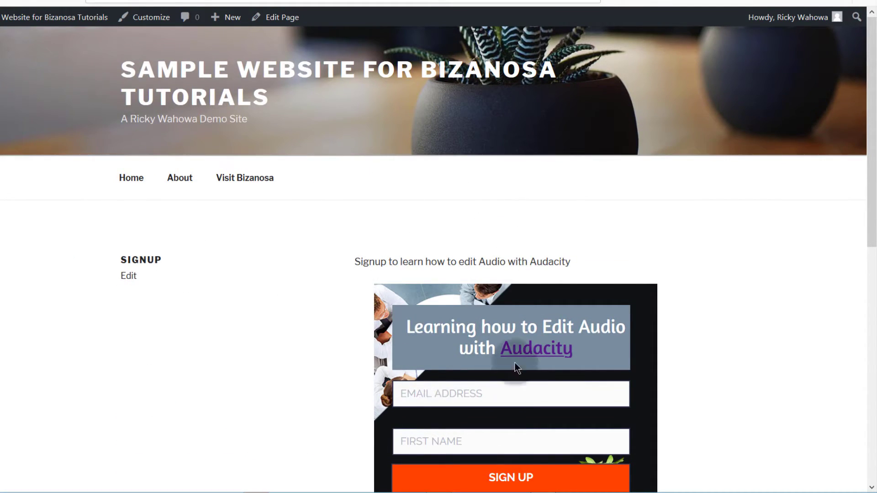
scroll(442, 475, down, 7)
scroll(443, 413, up, 7)
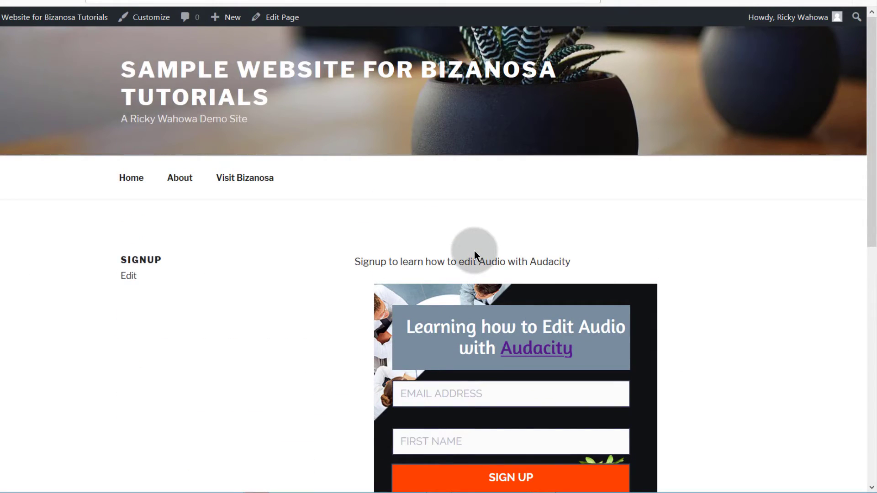
scroll(469, 361, down, 7)
scroll(468, 360, up, 7)
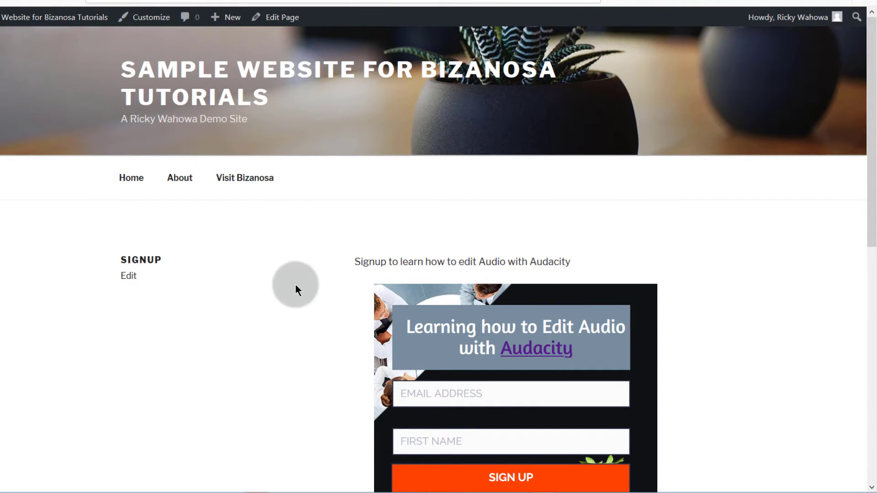
click(131, 178)
Step: Find the JetPack publicize post on the home page and edit it in the block editor
scroll(159, 304, down, 12)
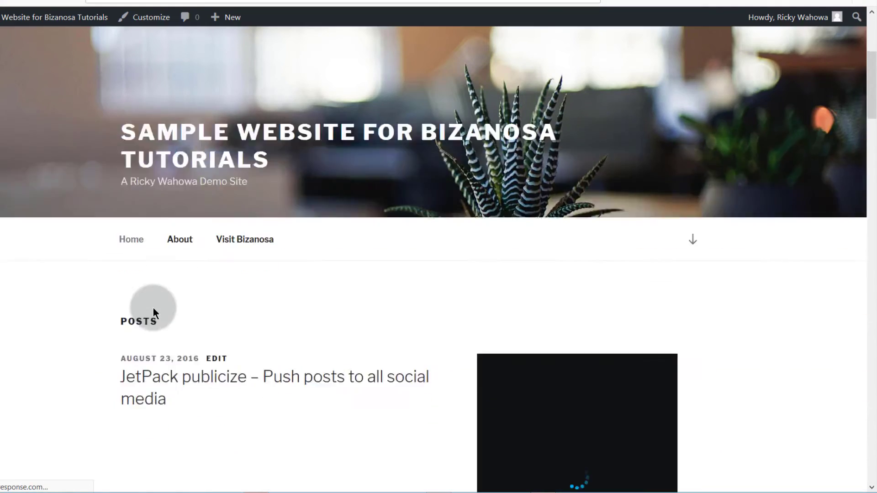
scroll(199, 302, up, 3)
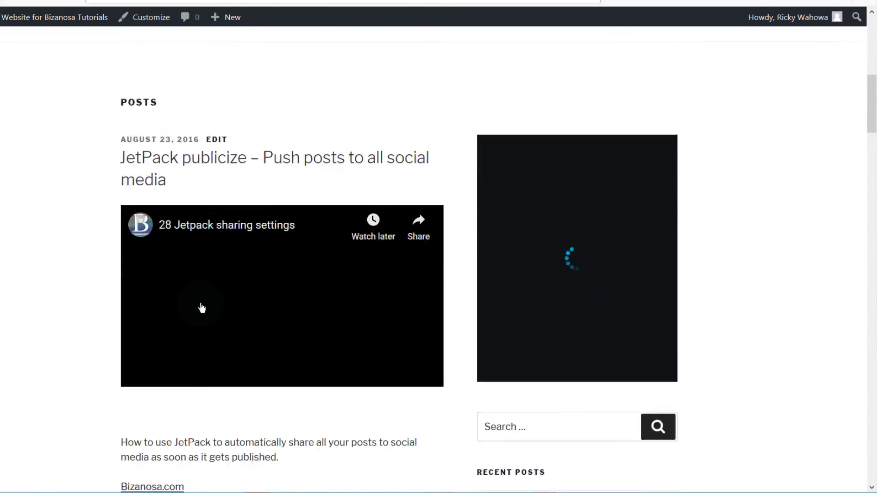
scroll(201, 303, down, 9)
scroll(201, 304, down, 5)
scroll(201, 303, up, 12)
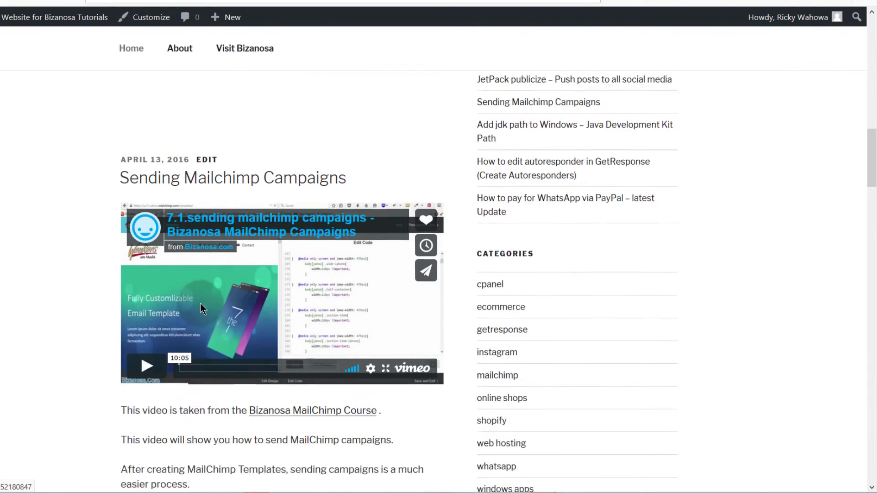
scroll(206, 297, up, 4)
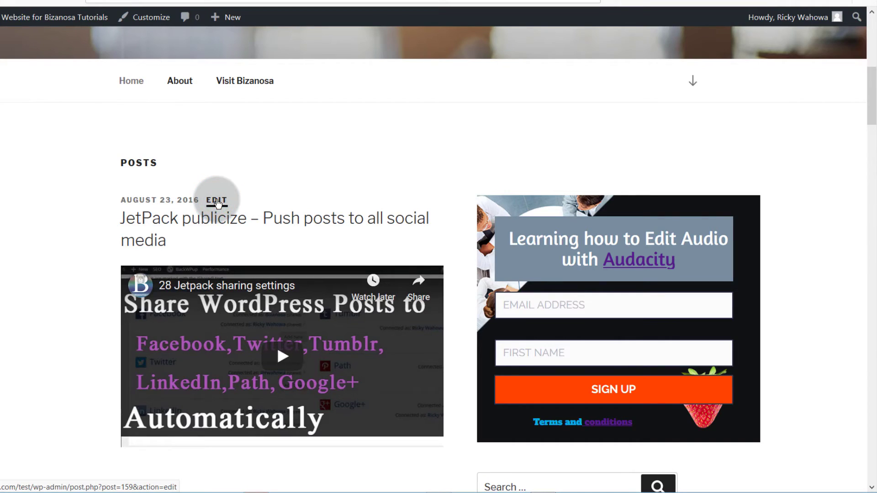
click(217, 201)
click(160, 310)
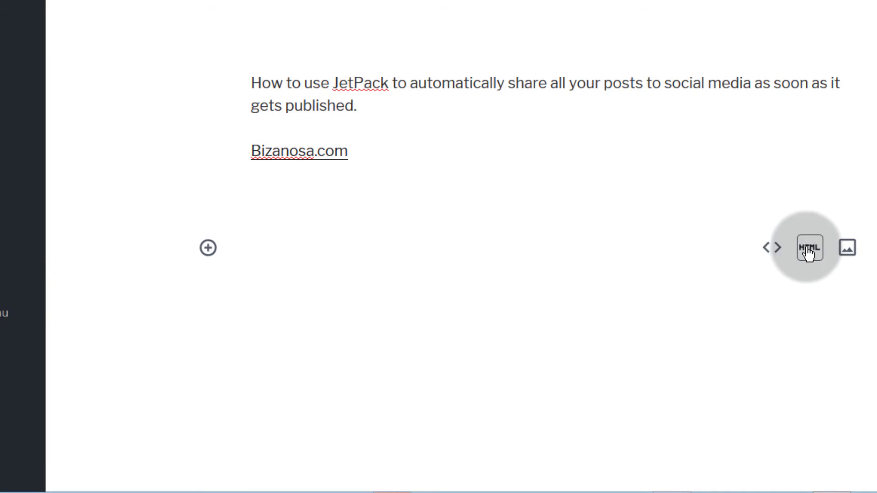
Step: Paste the GetResponse embed script into a new Custom HTML block at the post's end and update it
click(807, 257)
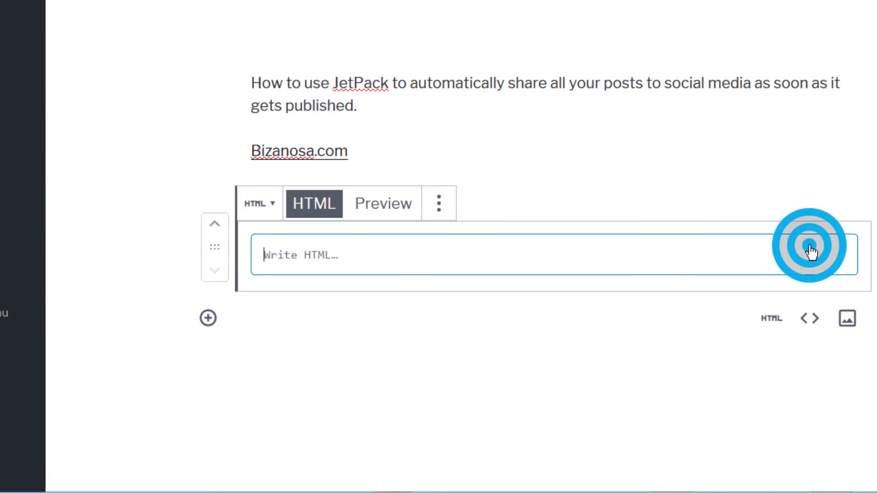
right_click(292, 254)
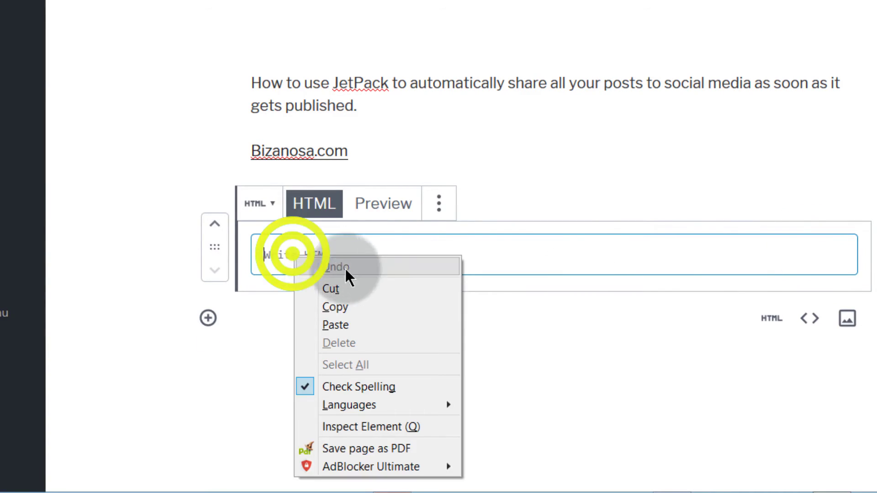
click(345, 327)
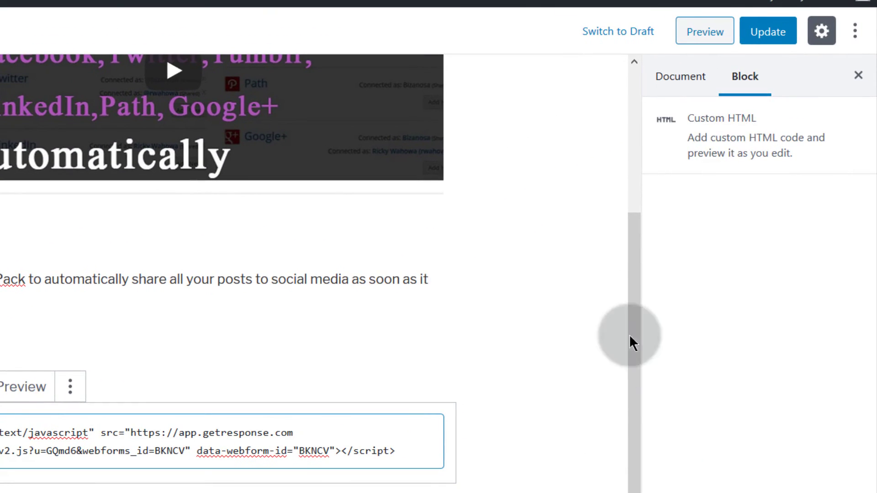
click(767, 33)
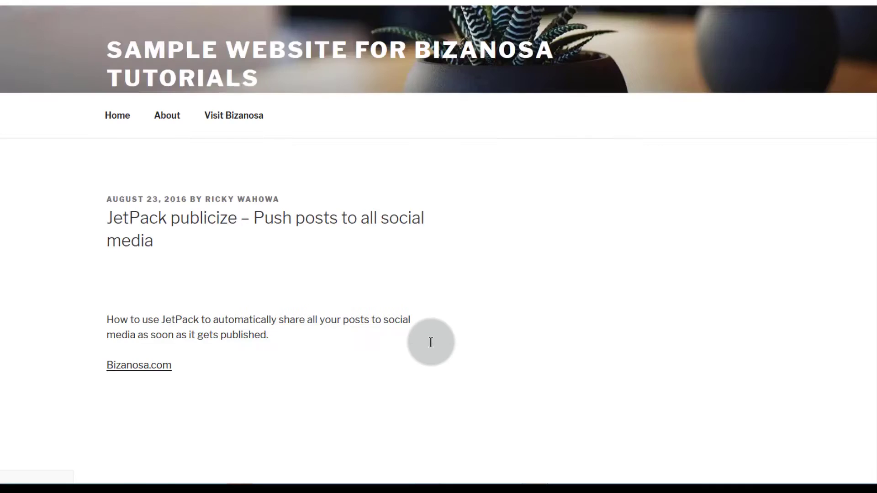
scroll(431, 342, down, 10)
scroll(280, 293, up, 8)
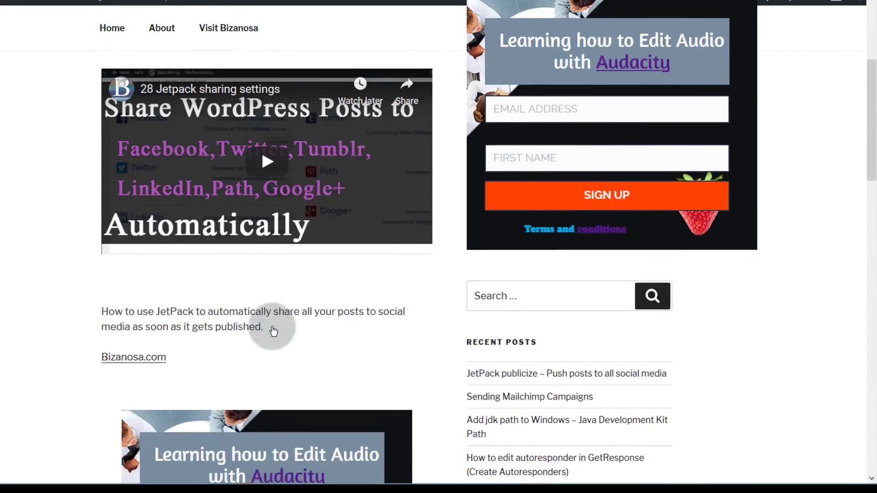
scroll(275, 320, down, 6)
scroll(256, 274, down, 5)
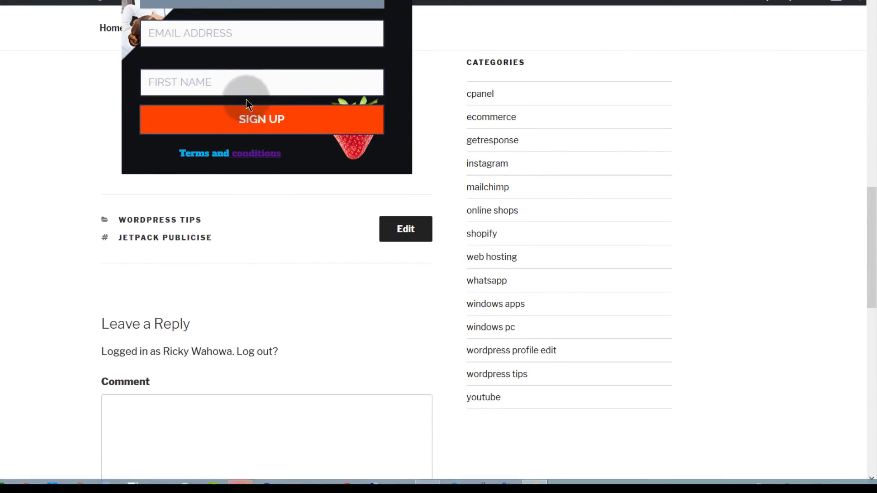
scroll(265, 191, up, 6)
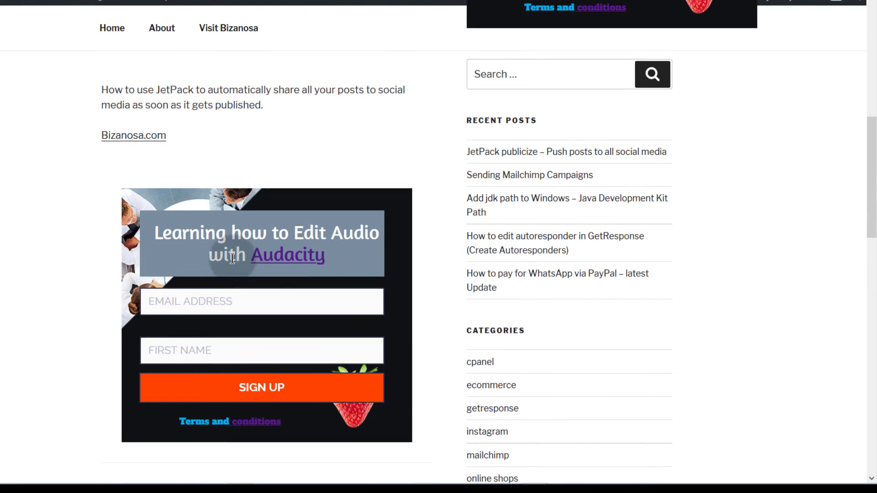
scroll(232, 259, up, 10)
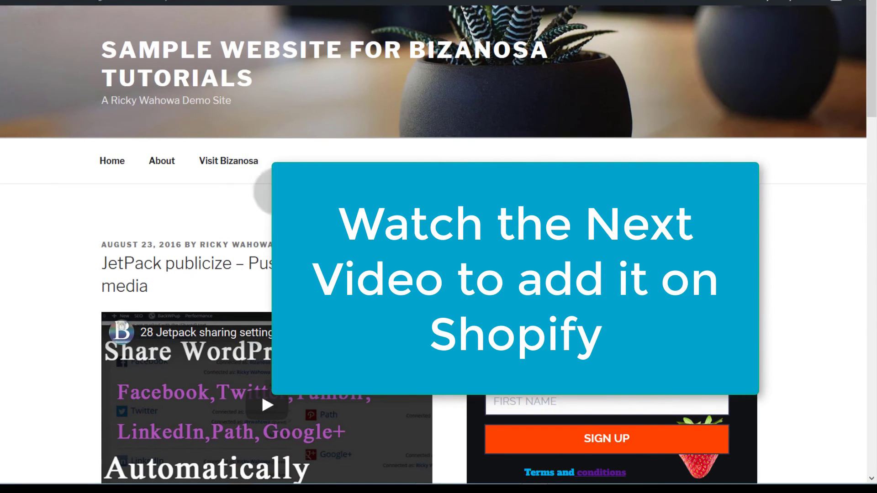
scroll(264, 181, down, 3)
scroll(234, 192, down, 9)
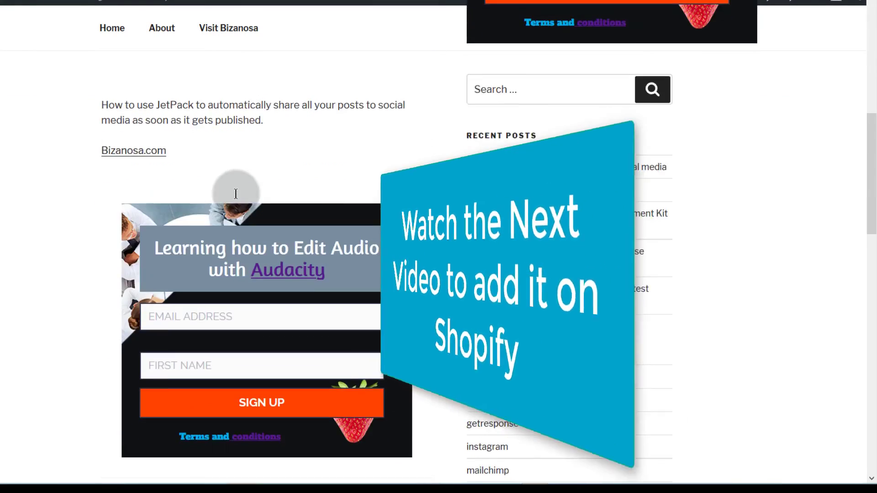
scroll(242, 201, up, 16)
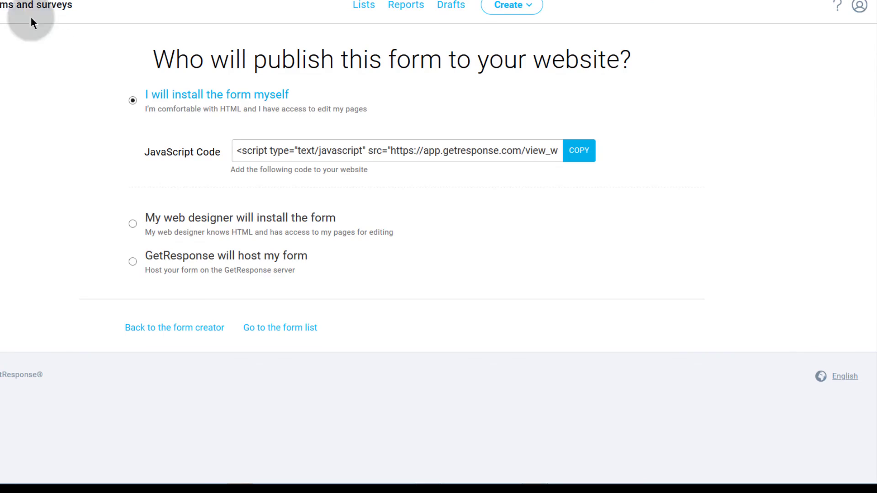
Step: Select the form's JavaScript embed code on GetResponse's 'Who will publish this form' page
click(254, 152)
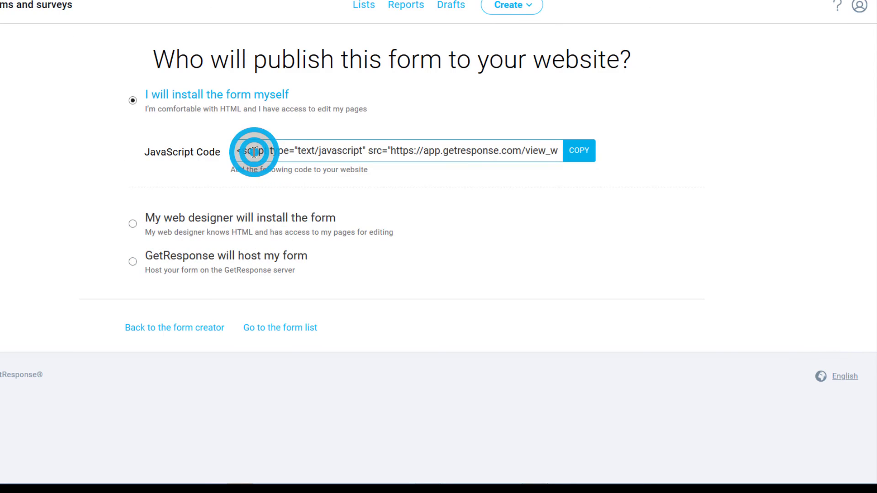